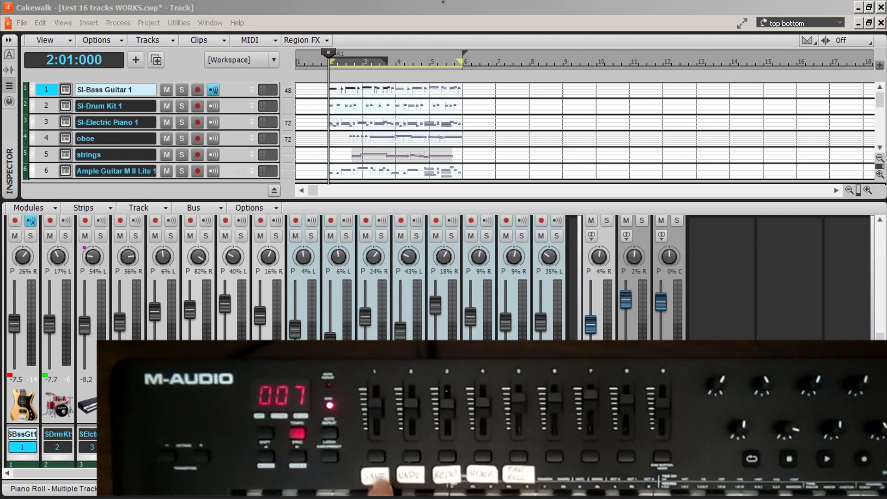
- Save the project and hide the lower pane that shows the console
key(ctrl+s)
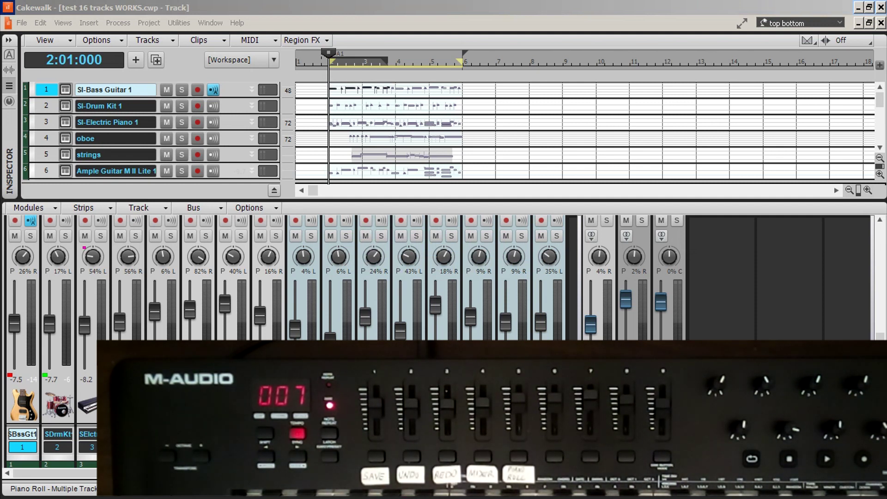
key(alt+3)
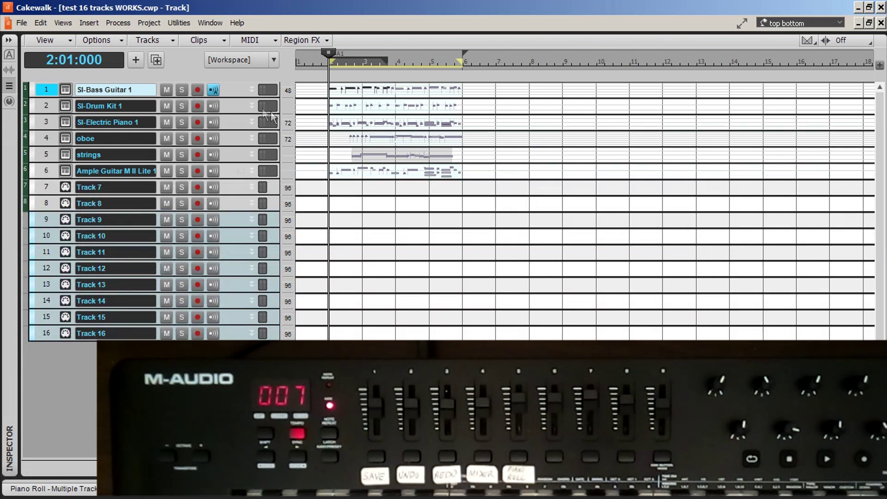
- Expand the SI-Drum Kit 1 track and delete its notes from bar 2 to just before bar 4
double_click(253, 106)
drag(310, 111, 395, 159)
key(Delete)
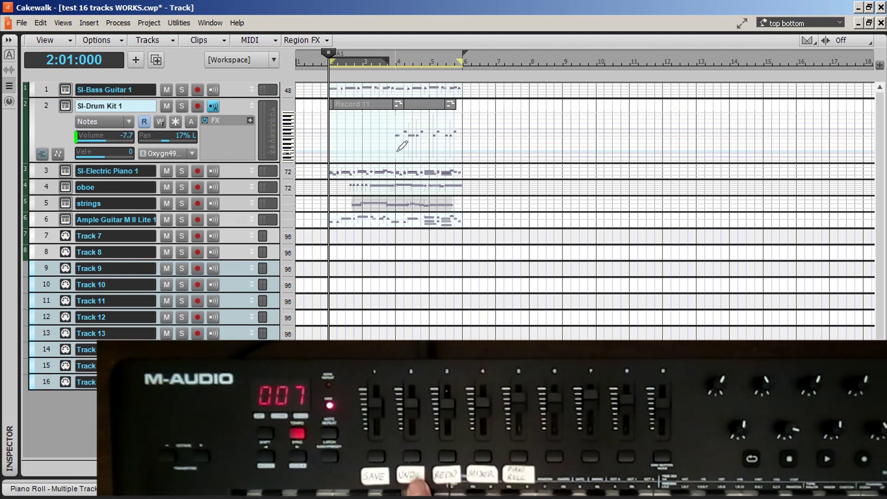
- Undo the drum note deletion, redo it, undo it again, and collapse the SI-Drum Kit 1 track
key(ctrl+z)
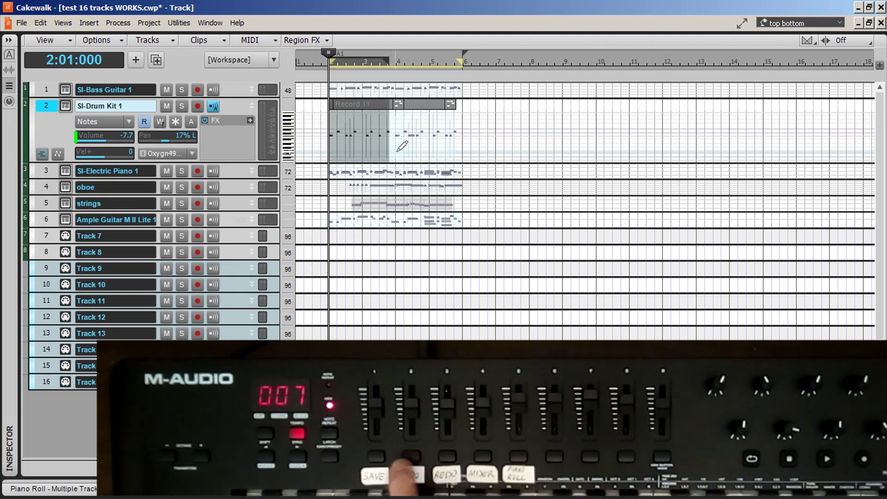
key(ctrl+y)
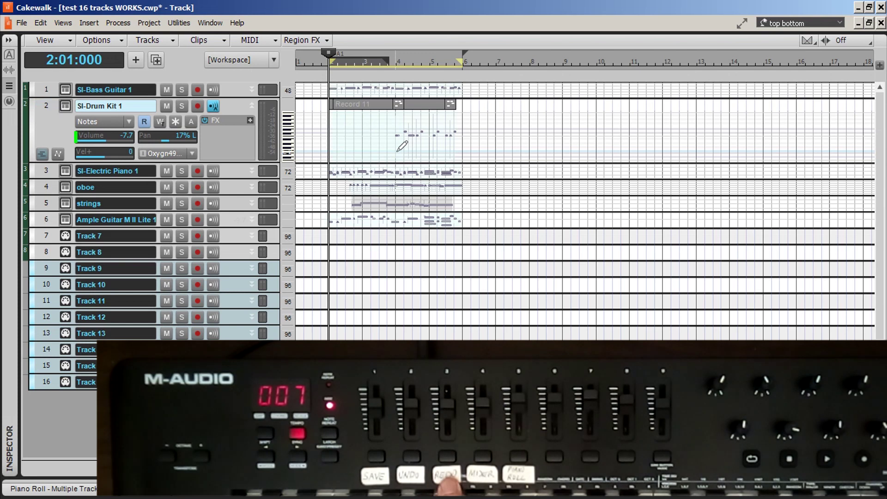
key(ctrl+z)
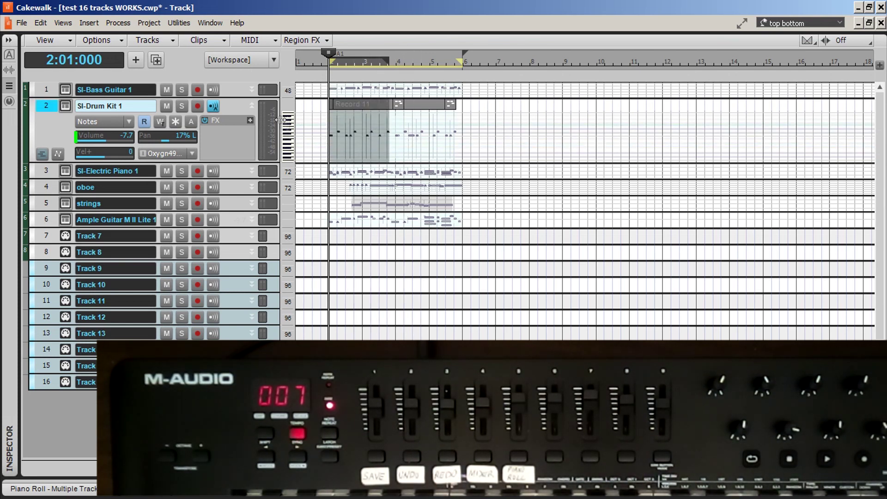
double_click(251, 104)
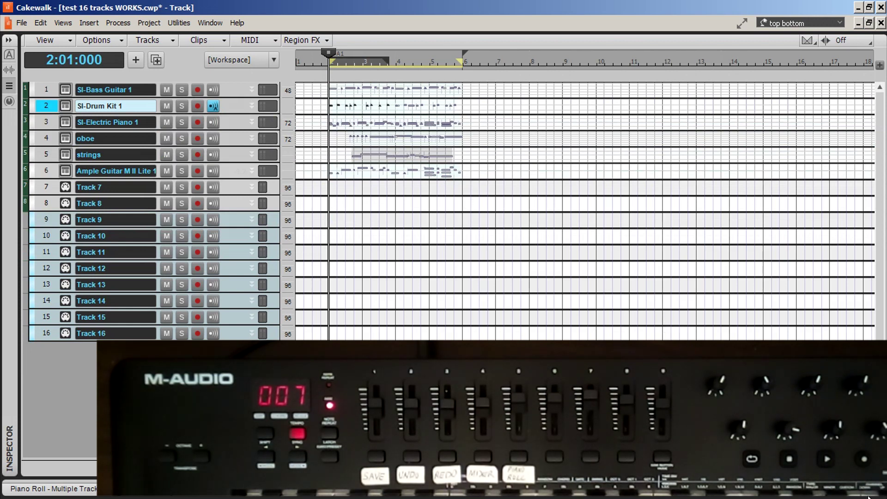
- Show the console, switch to the piano roll, and return to the console with its pan knobs in view
key(alt+2)
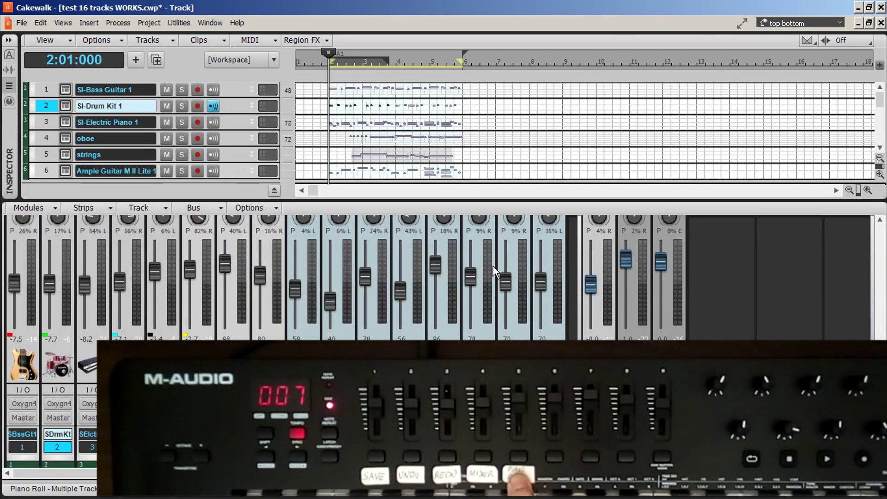
key(alt+3)
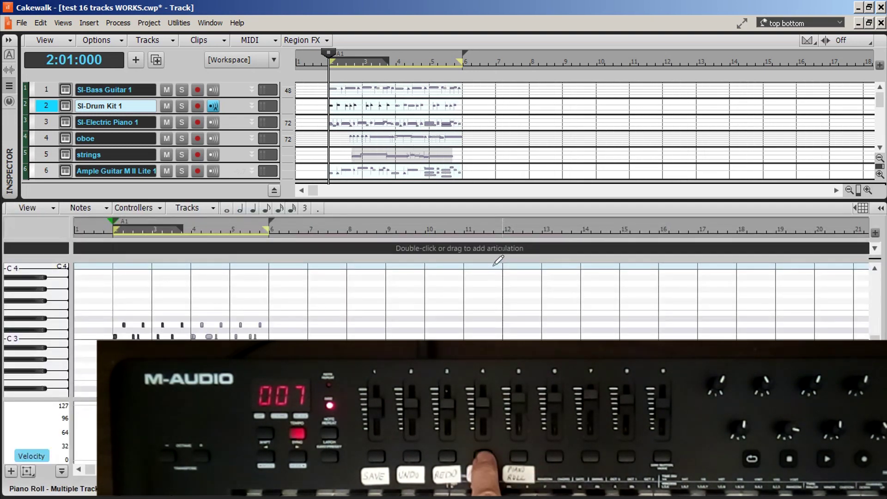
key(alt+2)
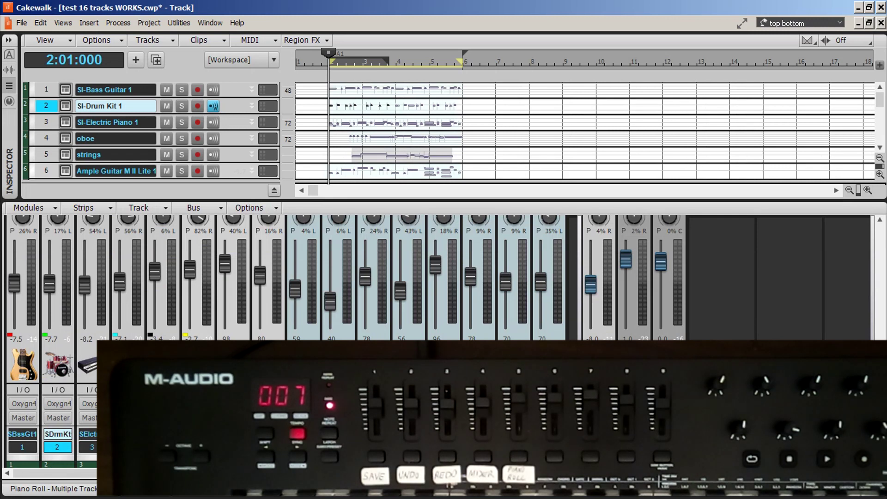
scroll(344, 277, up, 3)
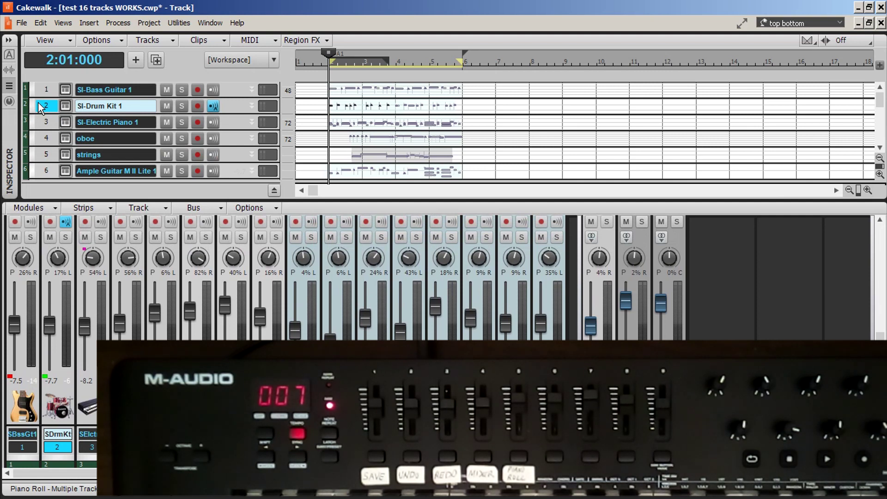
- Move the track focus back and forth between SI-Bass Guitar 1 and SI-Electric Piano 1, ending on SI-Bass Guitar 1
key(Up)
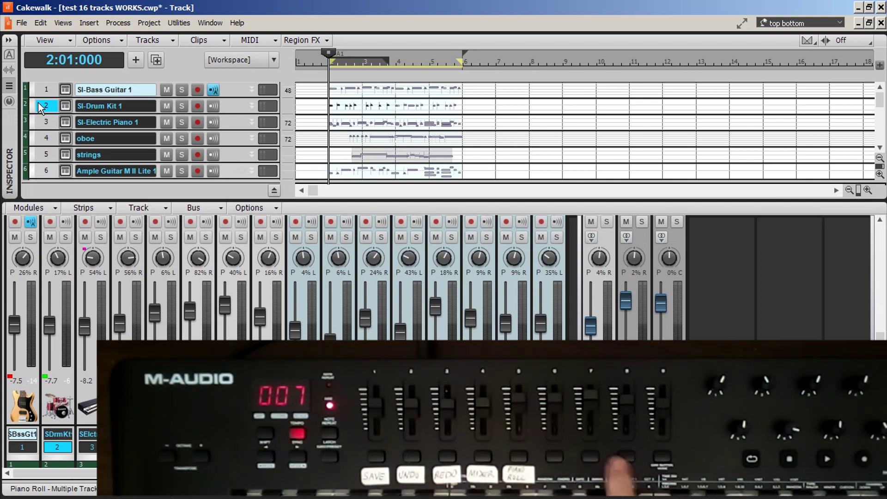
key(Down)
key(Down)
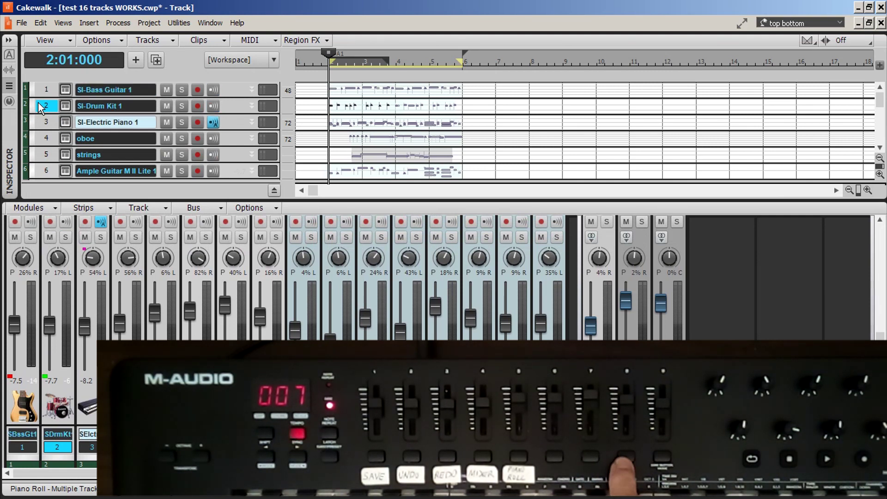
key(Up)
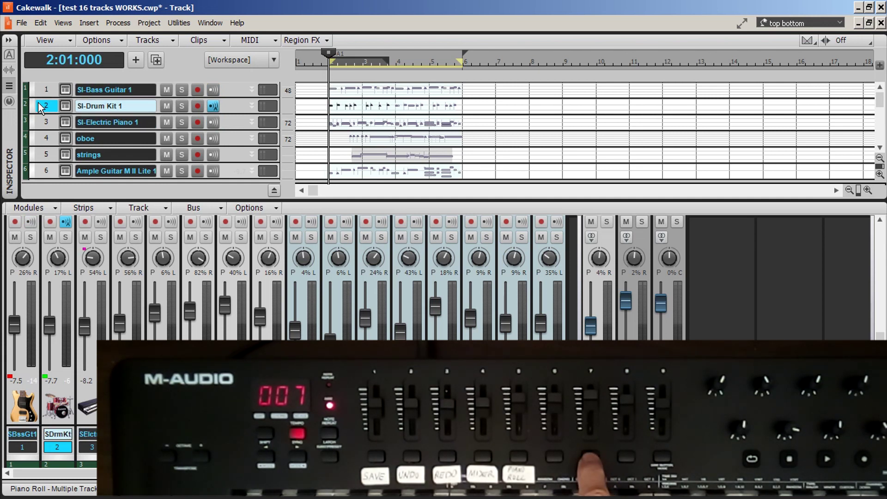
key(Up)
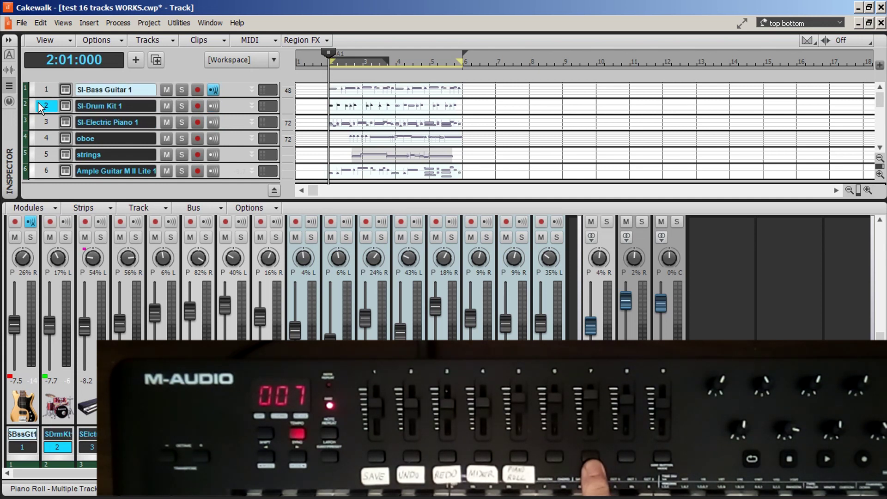
key(Down)
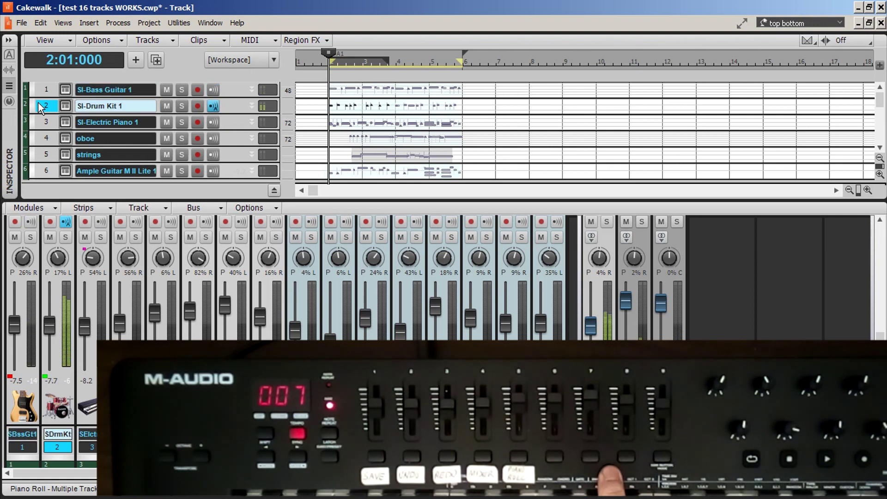
key(Down)
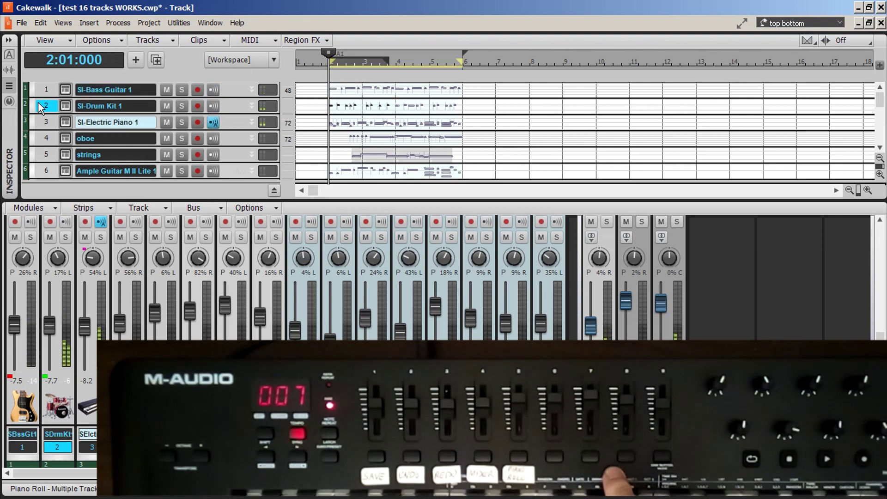
key(Up)
key(Up)
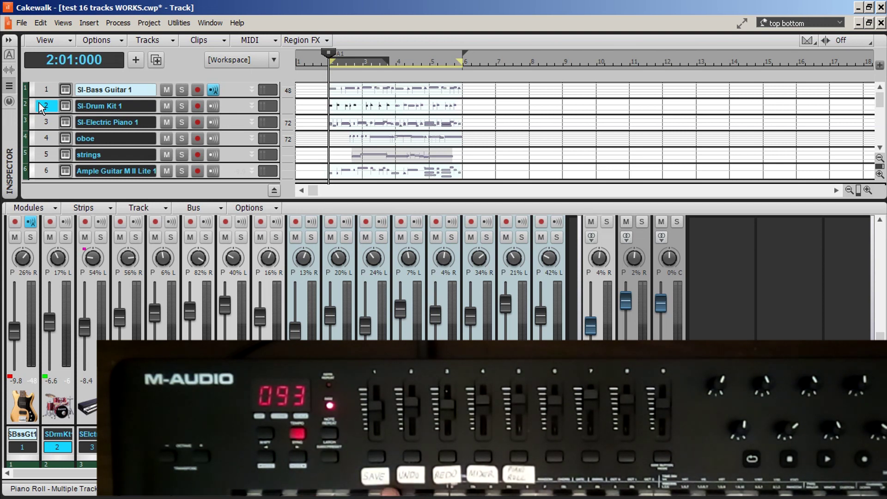
- View the SI-Bass Guitar 1 notes in the piano roll and return to the console
key(alt+3)
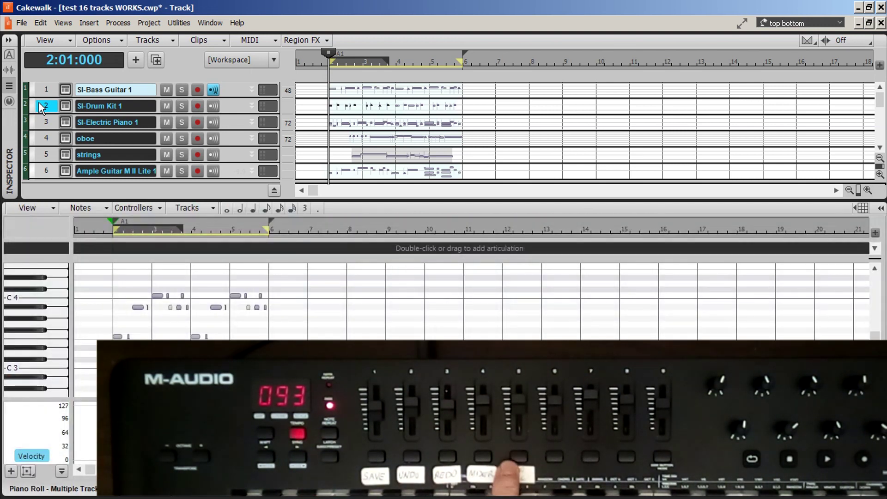
key(alt+2)
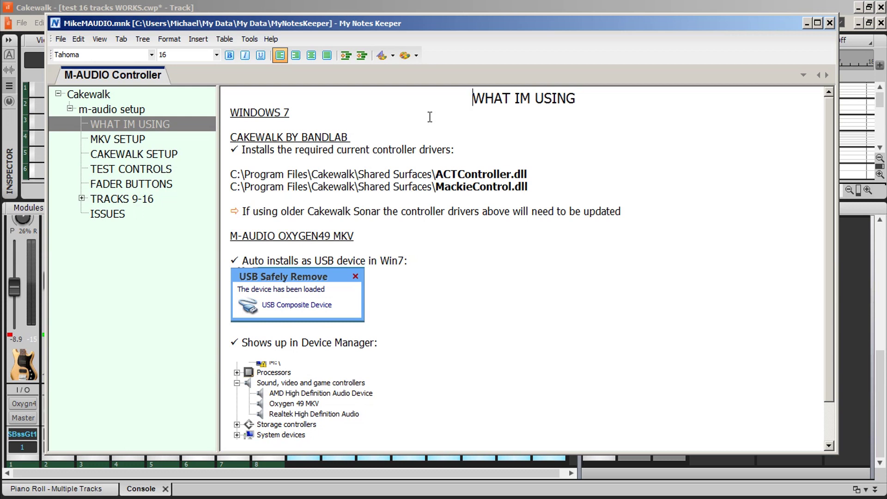
- In My Notes Keeper, examine the WHAT IM USING page, highlighting the ACTController.dll and MackieControl.dll drivers and reading to the end
click(396, 137)
drag(437, 174, 530, 175)
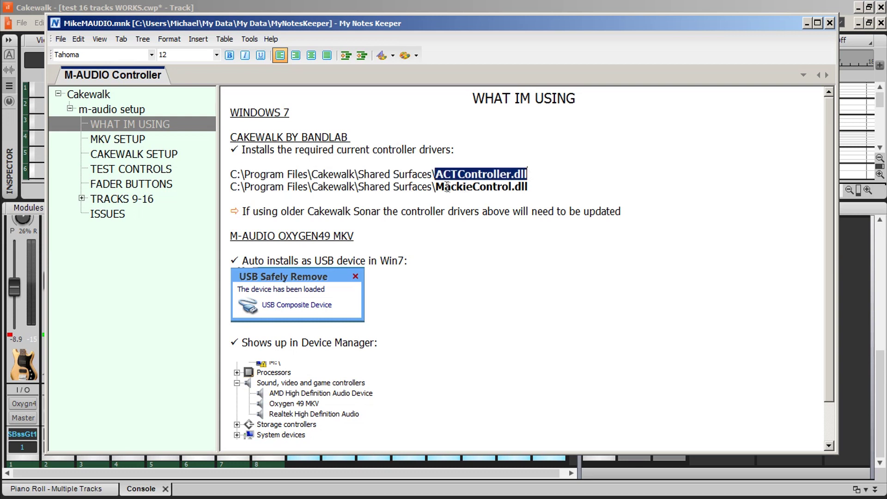
drag(435, 187, 529, 187)
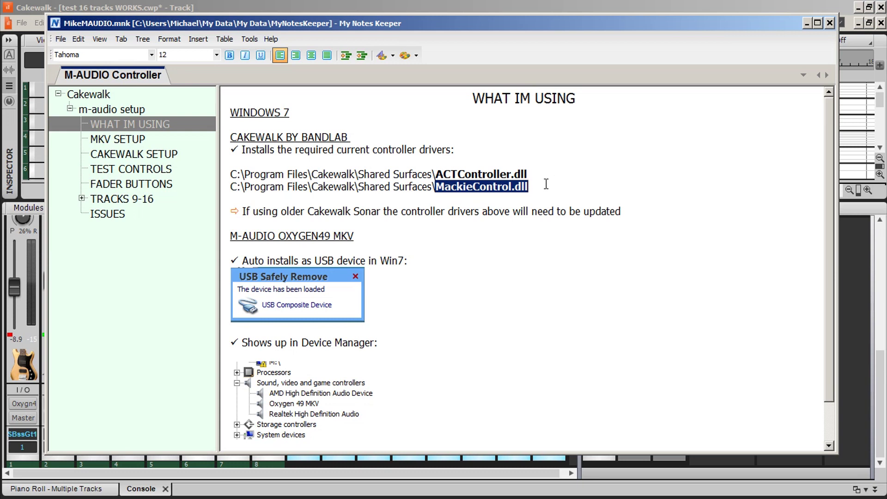
click(545, 183)
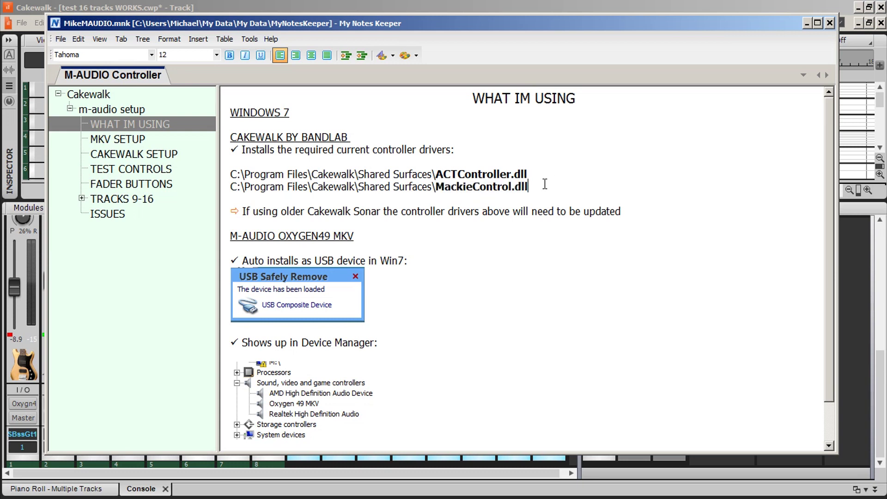
drag(434, 186, 527, 186)
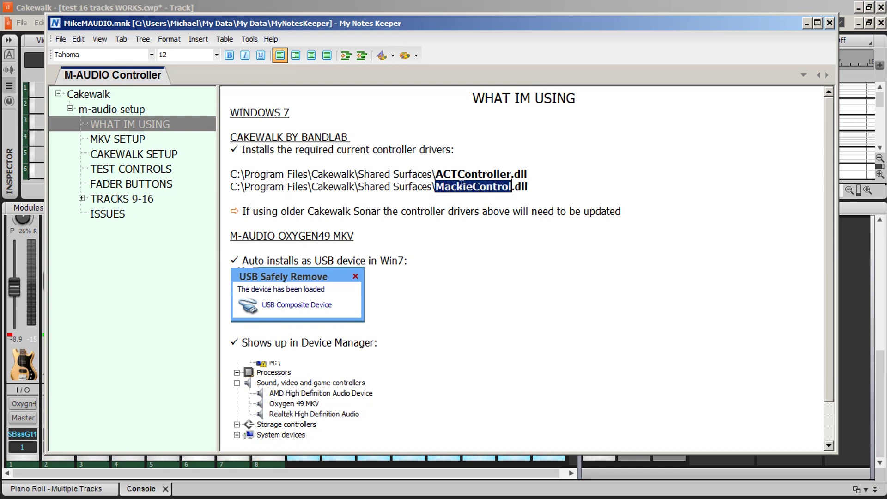
click(545, 187)
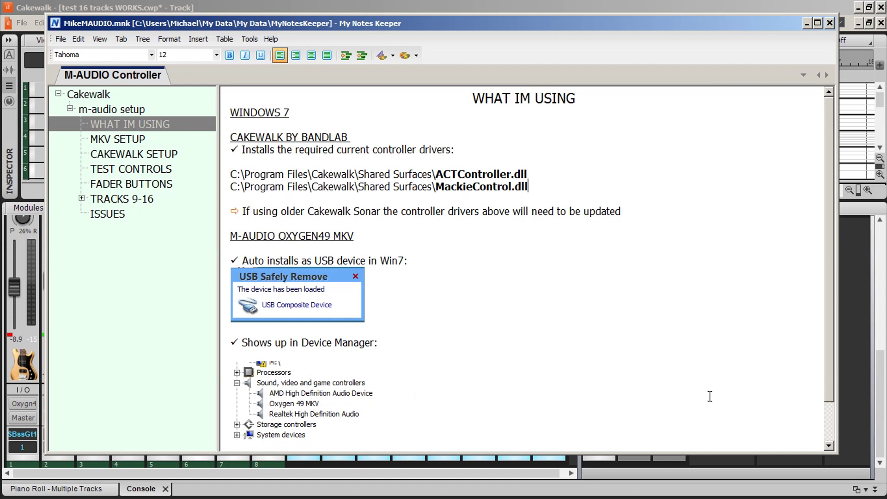
drag(825, 358, 829, 394)
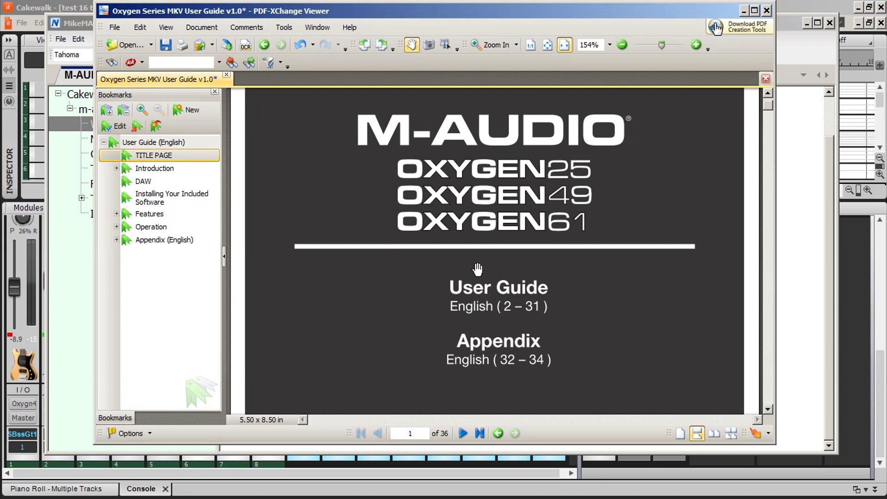
- In the Oxygen Series MKV User Guide, review the Introduction, DAW mode presets and included software sections, then minimize the guide
click(169, 170)
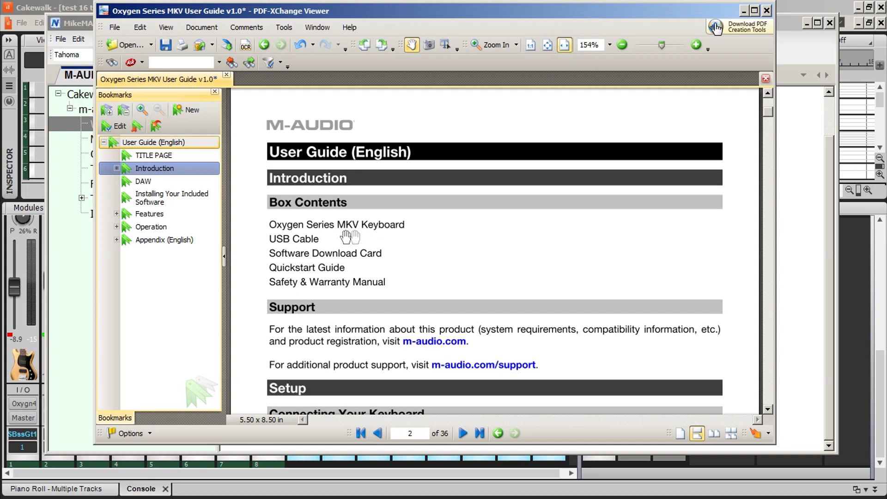
click(144, 181)
scroll(457, 298, down, 2)
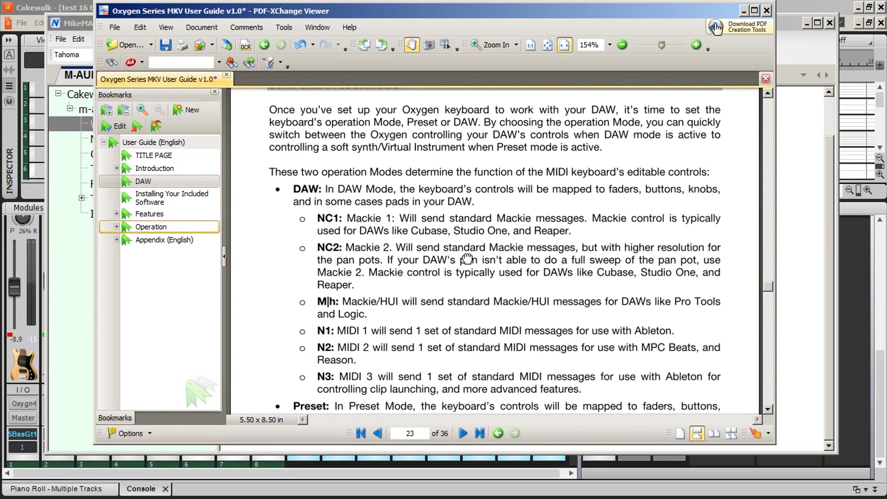
drag(466, 259, 464, 280)
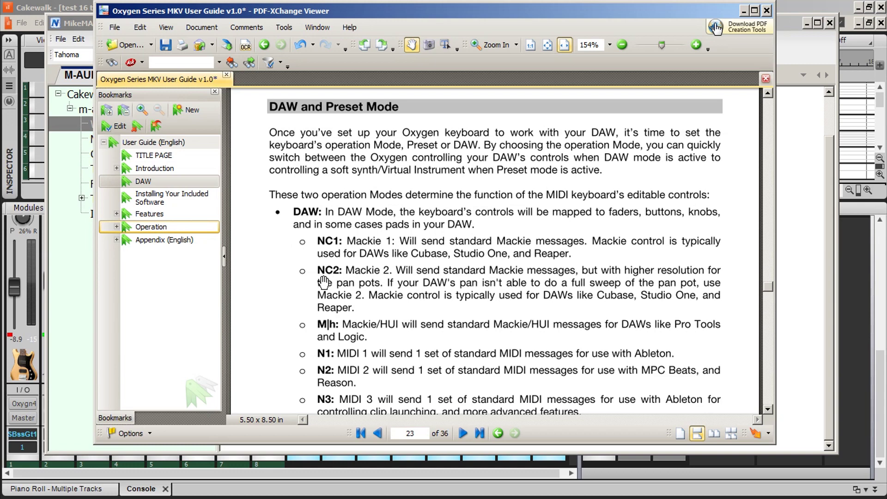
drag(329, 279, 330, 268)
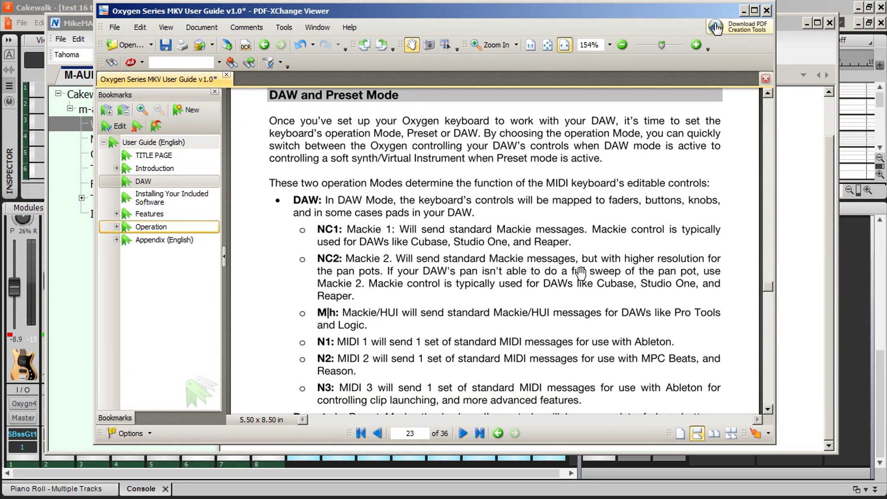
click(161, 202)
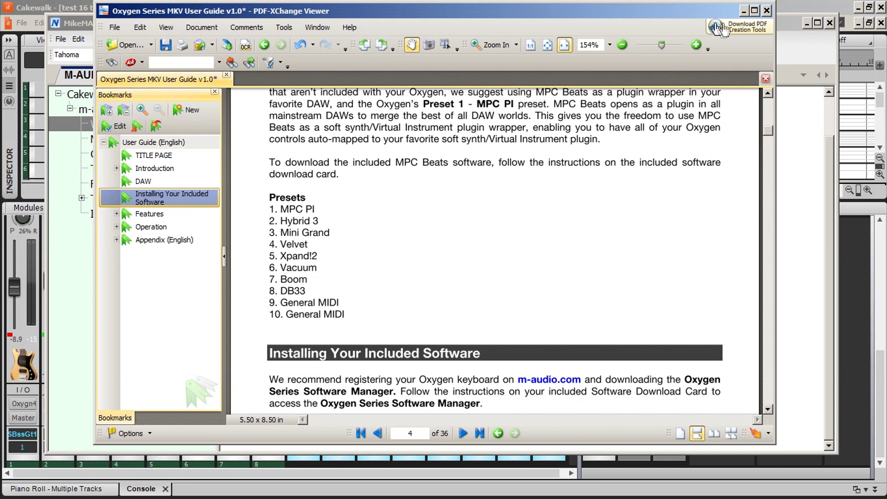
click(743, 10)
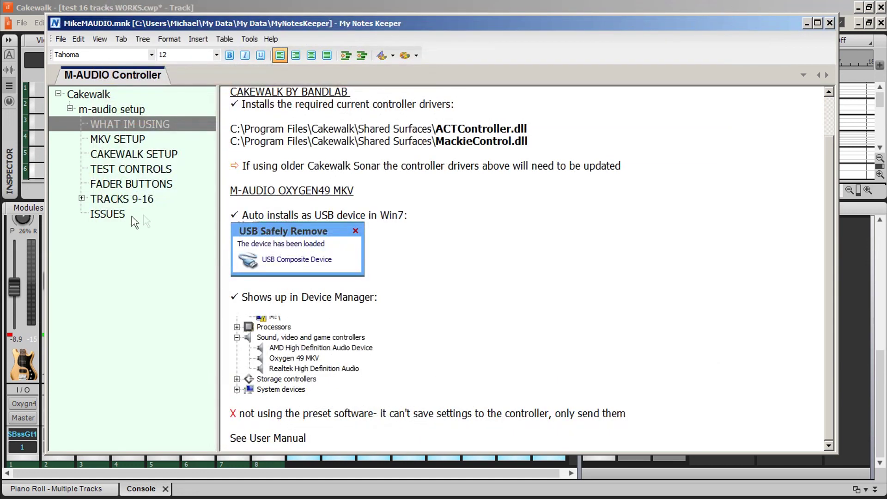
- Open the MKV SETUP note and highlight the remark about the controller keeping the DAW NC2 setting
click(115, 140)
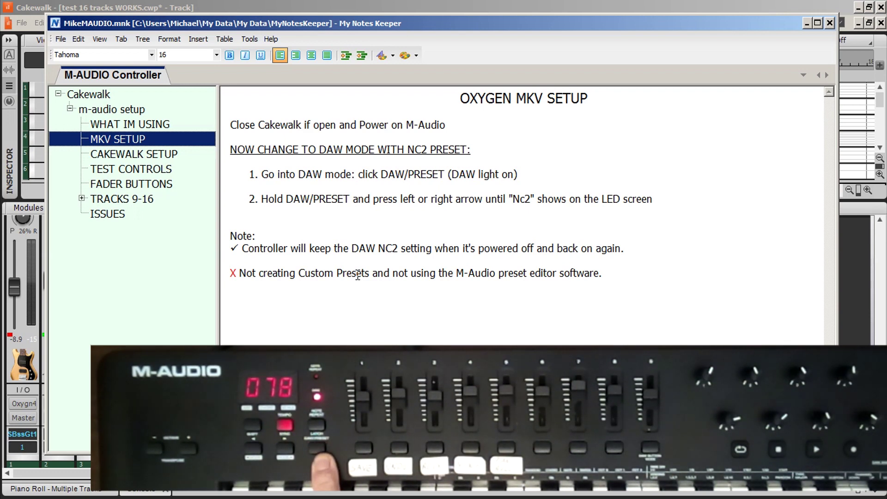
drag(242, 252, 433, 251)
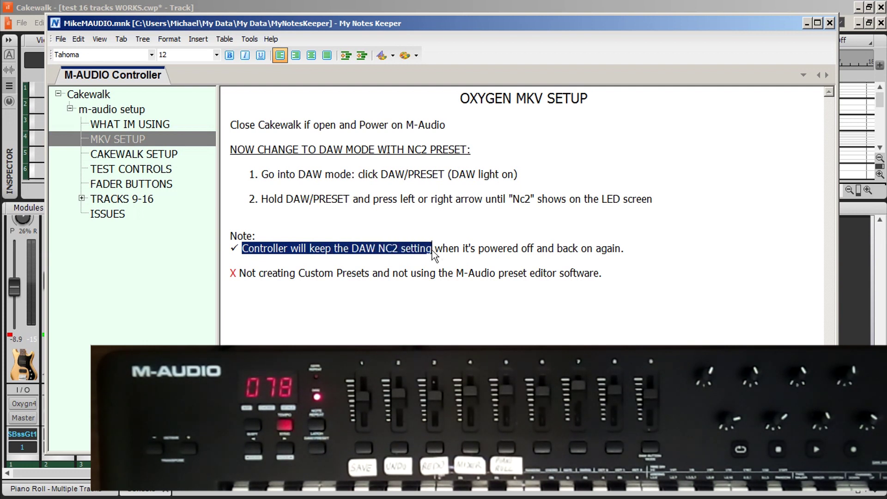
click(442, 250)
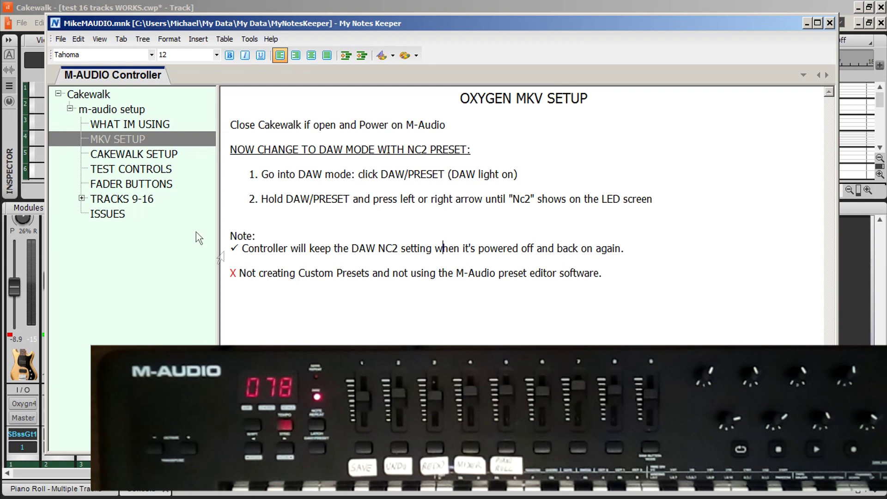
- Open the CAKEWALK SETUP note, and check in Cakewalk that the SI-Bass Guitar 1 track's input is Oxygen 49 MKV MIDI Omni
click(145, 153)
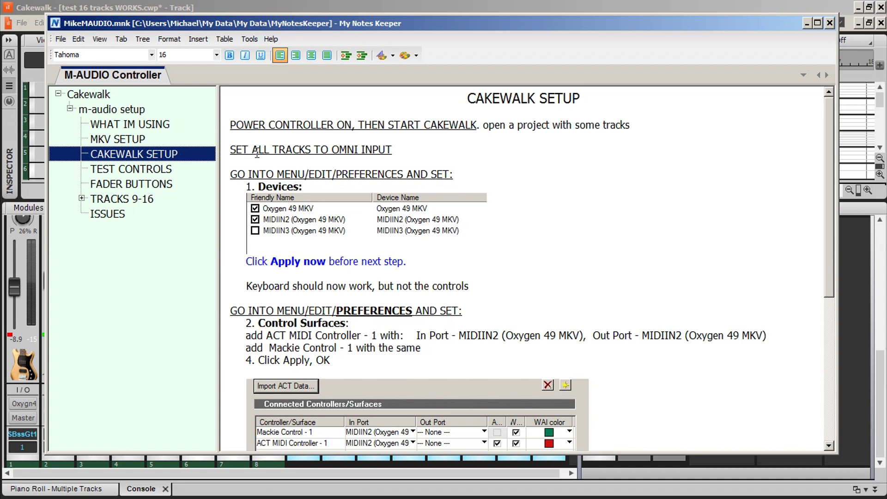
click(807, 23)
drag(298, 125, 797, 130)
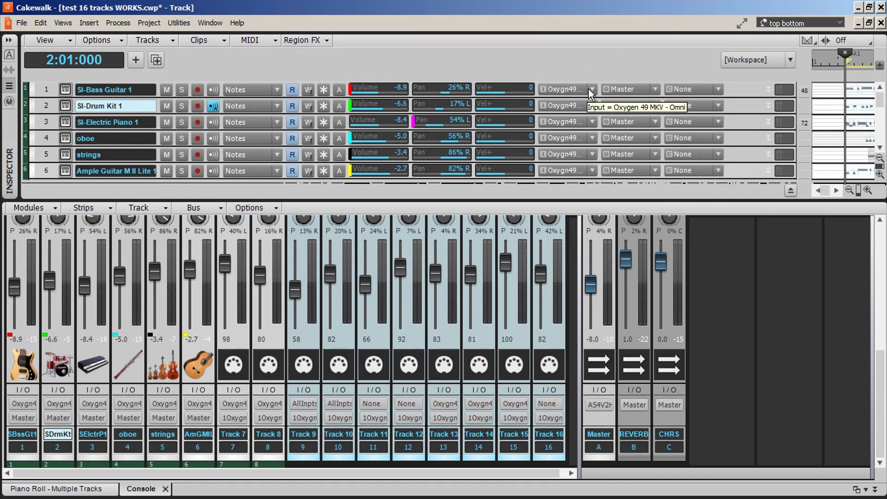
click(589, 91)
mouse_move(624, 139)
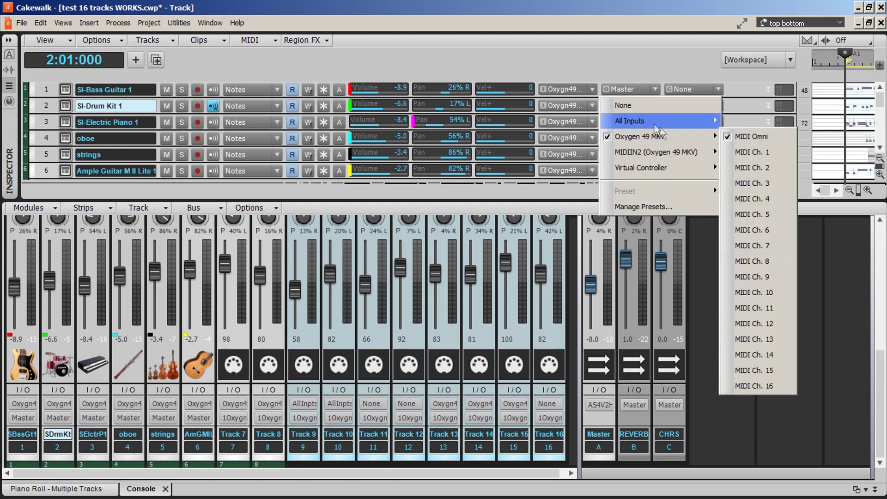
click(609, 83)
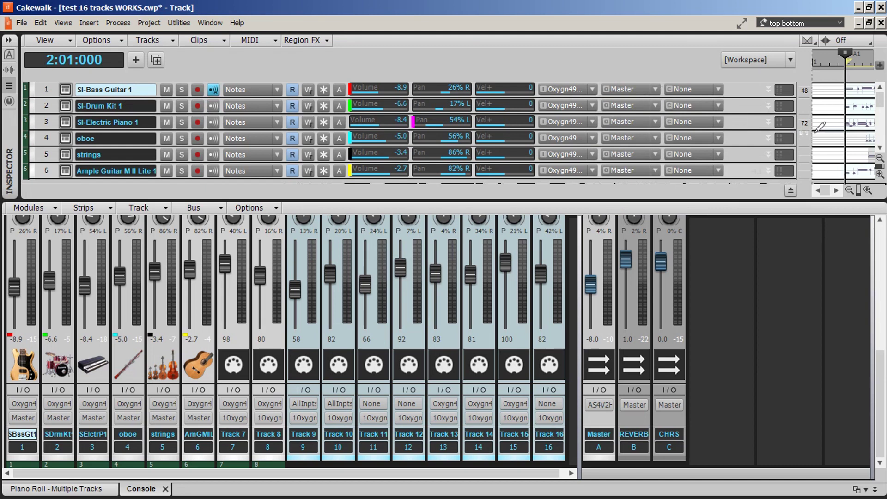
drag(809, 139, 326, 143)
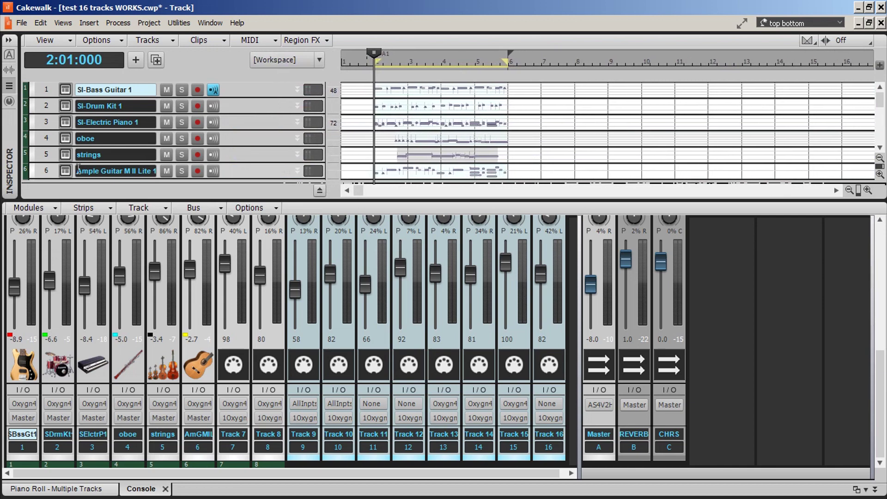
- In the MIDI Devices preferences, verify that the Oxygen 49 MKV and MIDIIN2 (Oxygen 49 MKV) inputs are enabled, and apply the settings
key(alt+Tab)
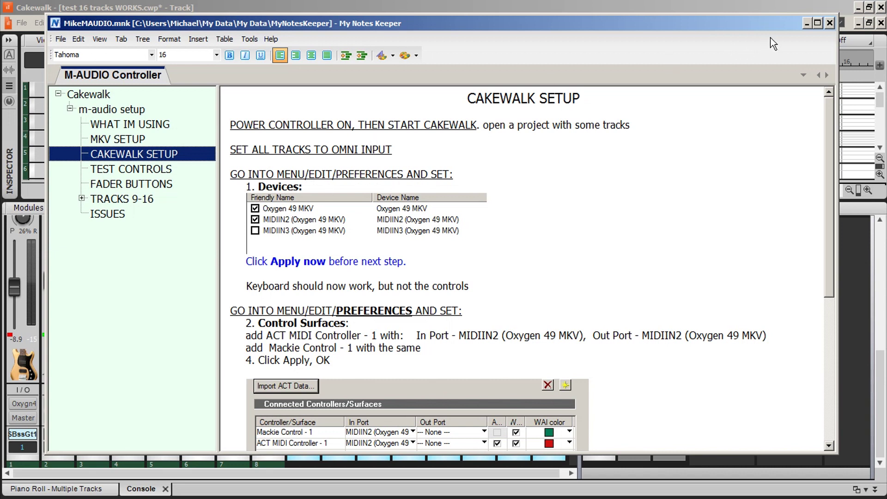
click(805, 24)
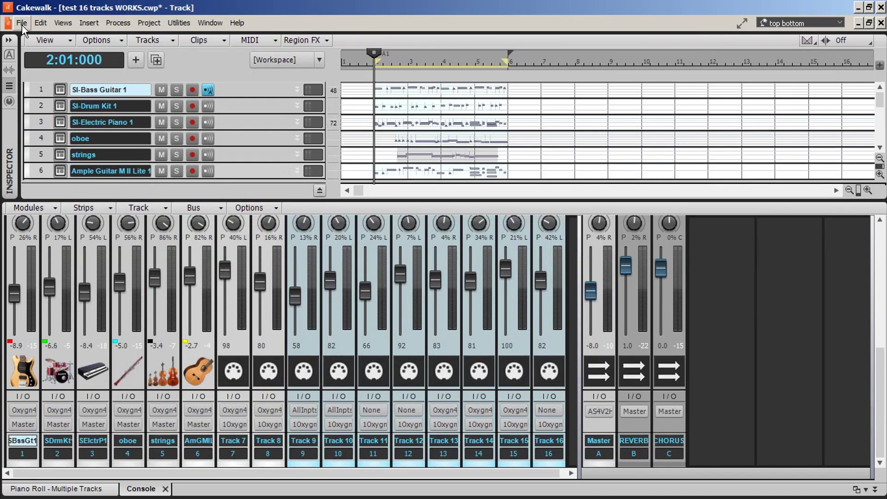
click(21, 23)
mouse_move(33, 24)
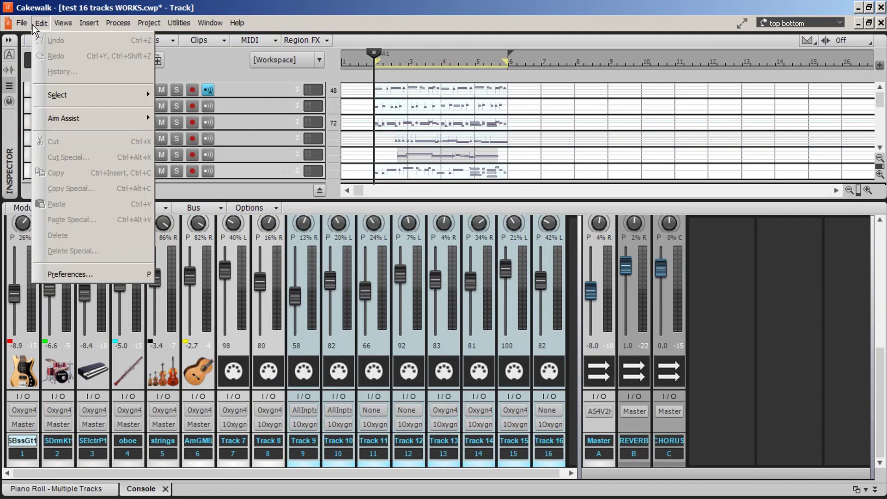
click(70, 274)
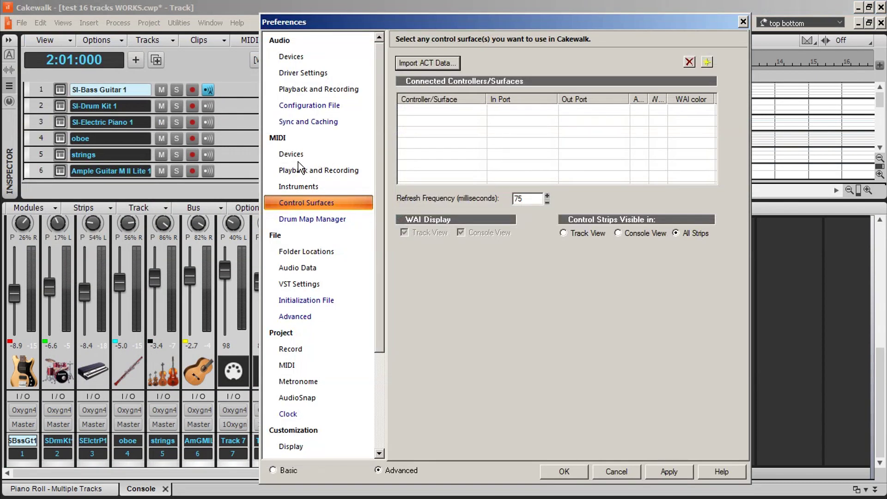
click(299, 156)
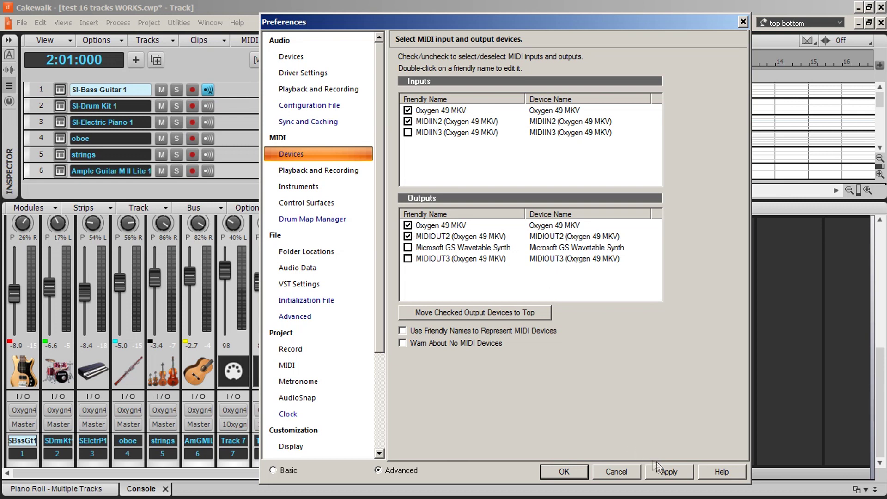
click(669, 472)
click(579, 476)
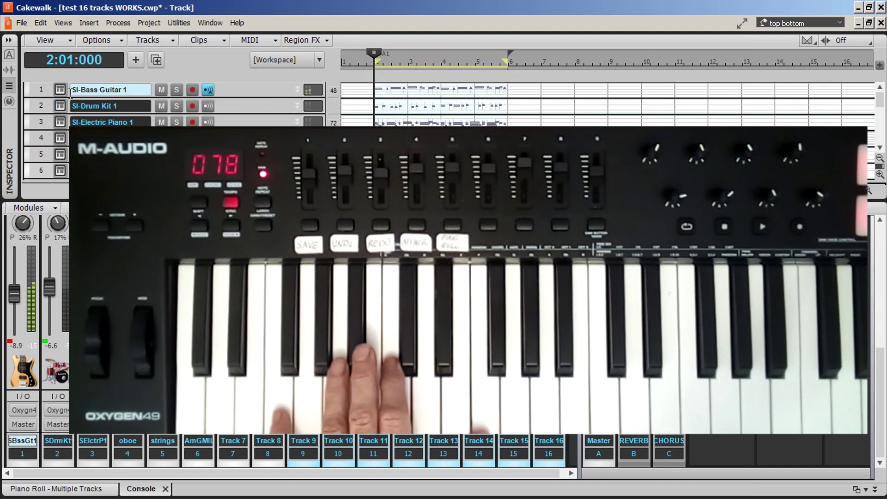
- Select the SI-Bass Guitar 1, SI-Drum Kit 1 and SI-Electric Piano 1 tracks in turn to try the keyboard
click(42, 90)
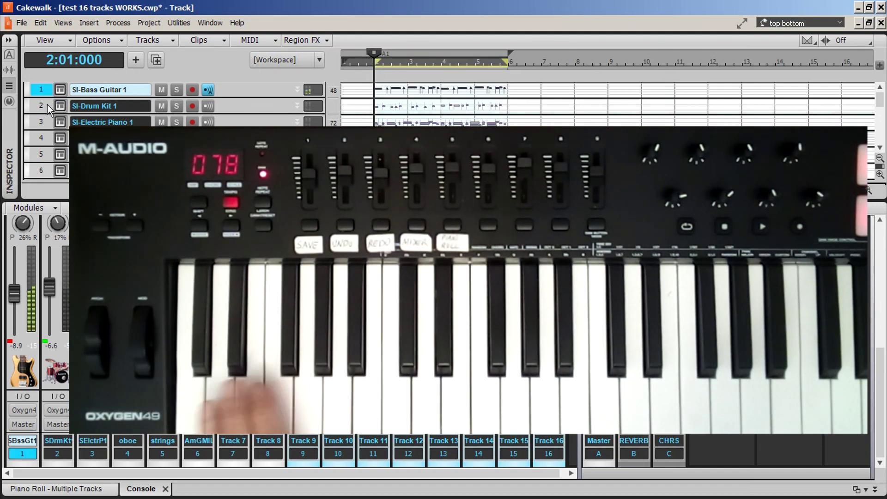
click(46, 104)
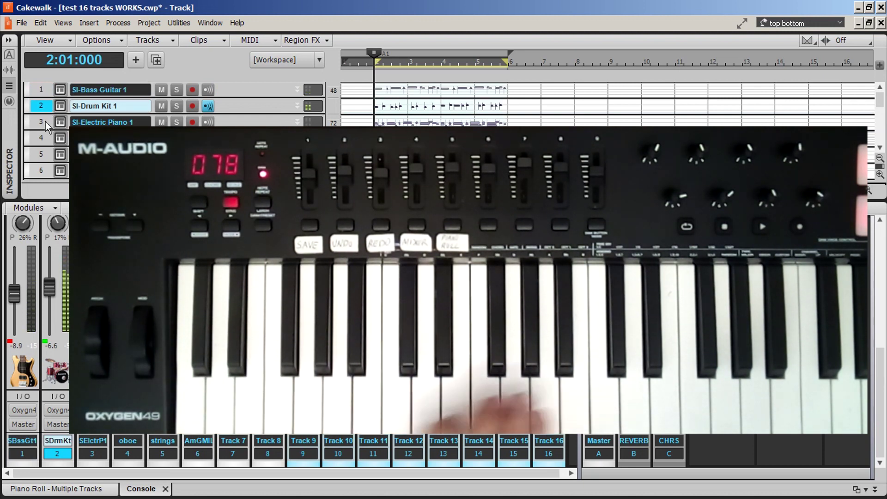
click(46, 121)
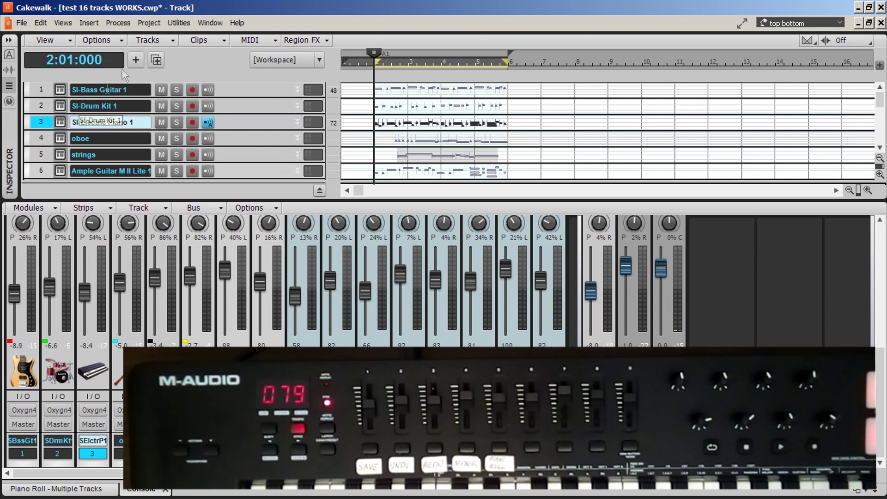
- Add an ACT MIDI Controller control surface with input port MIDIIN2 (Oxygen 49 MKV) and output port MIDIOUT2 (Oxygen 49 MKV)
click(42, 23)
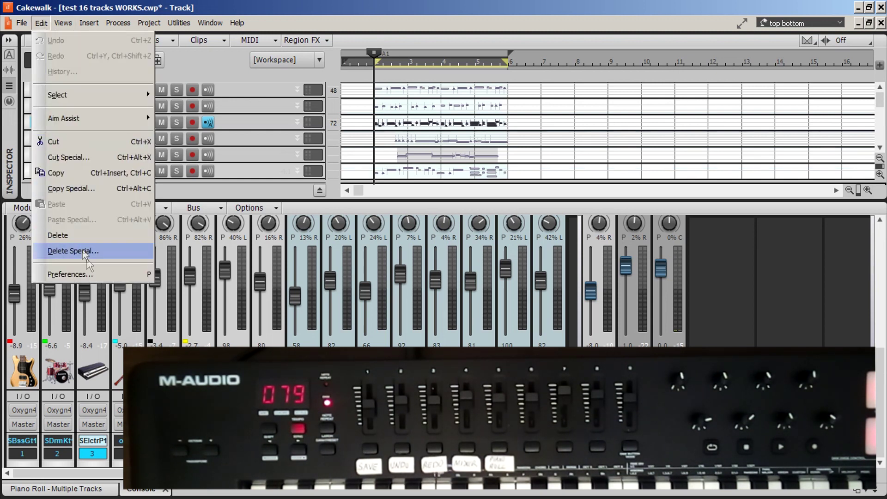
click(95, 274)
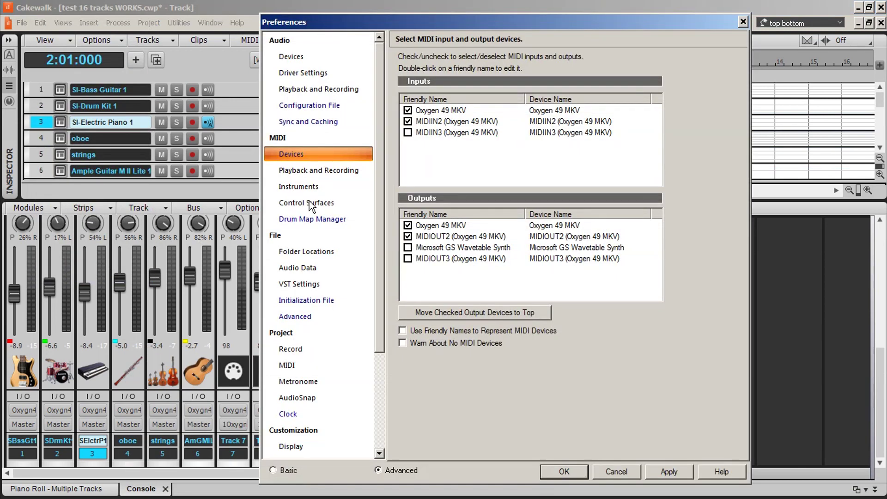
click(313, 204)
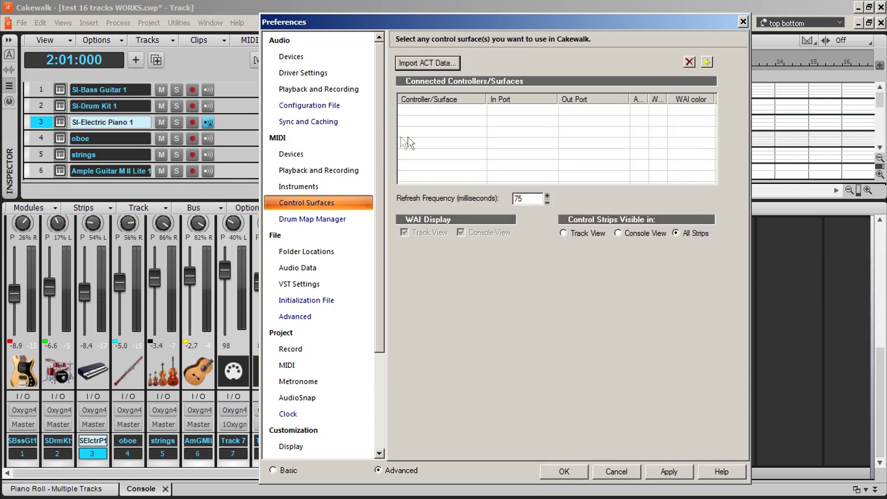
click(707, 63)
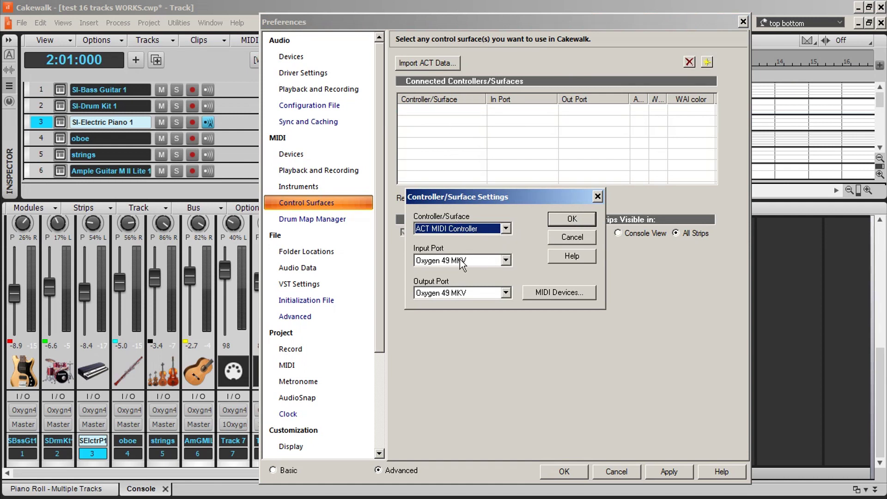
click(507, 261)
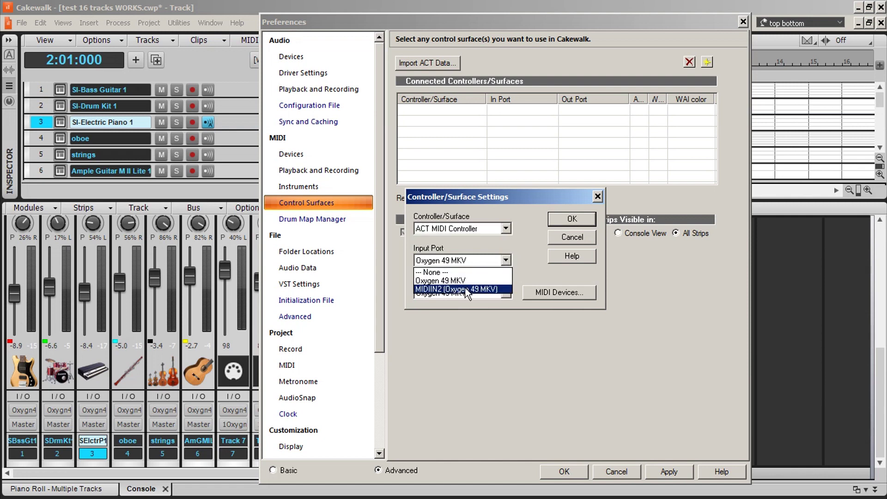
click(468, 291)
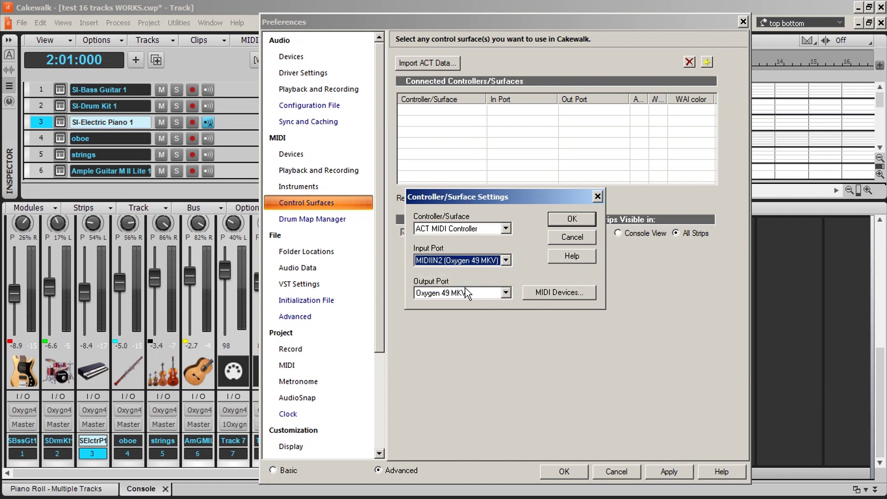
click(506, 292)
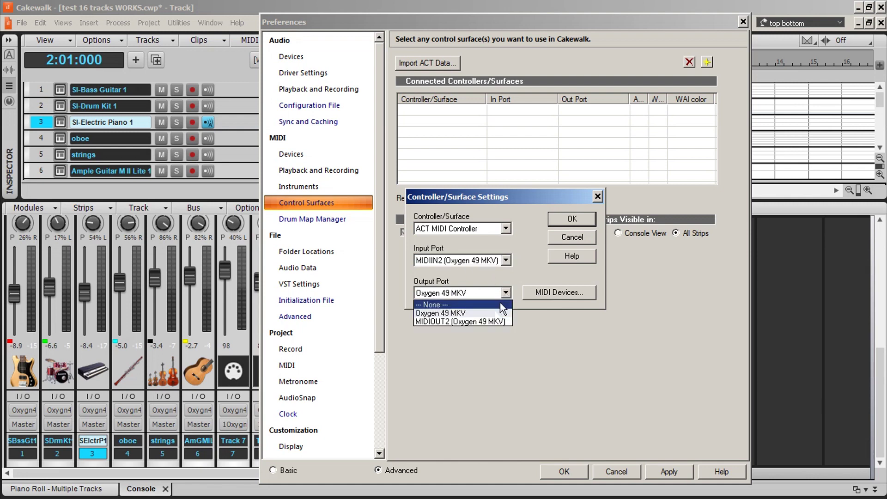
click(490, 327)
click(582, 222)
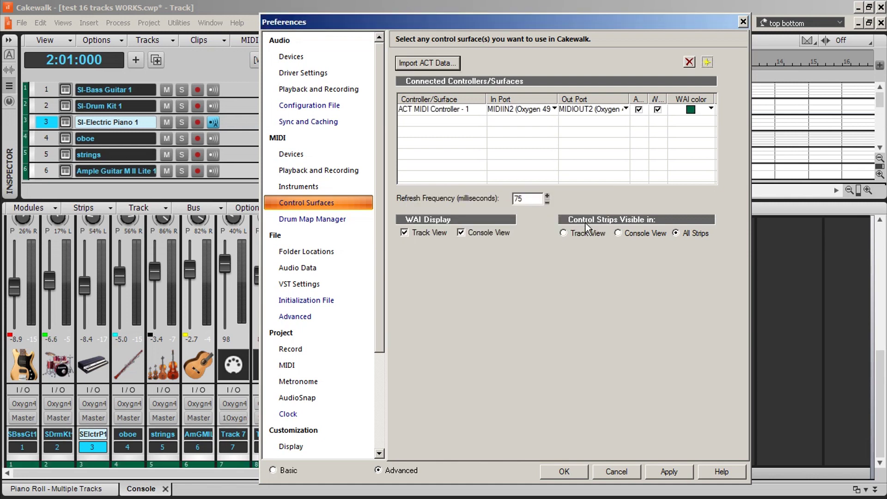
- Add a Mackie Control surface using MIDIIN2 (Oxygen 49 MKV) and MIDIOUT2 (Oxygen 49 MKV), apply the preferences and close them
click(707, 67)
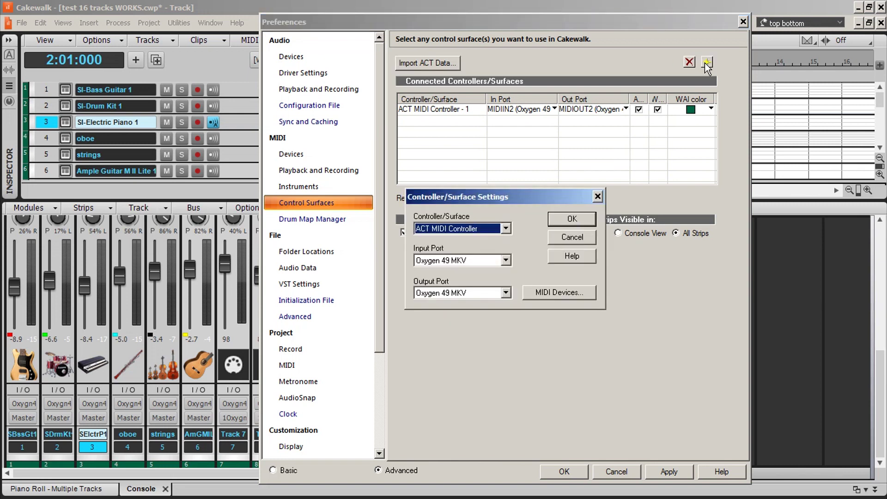
click(507, 228)
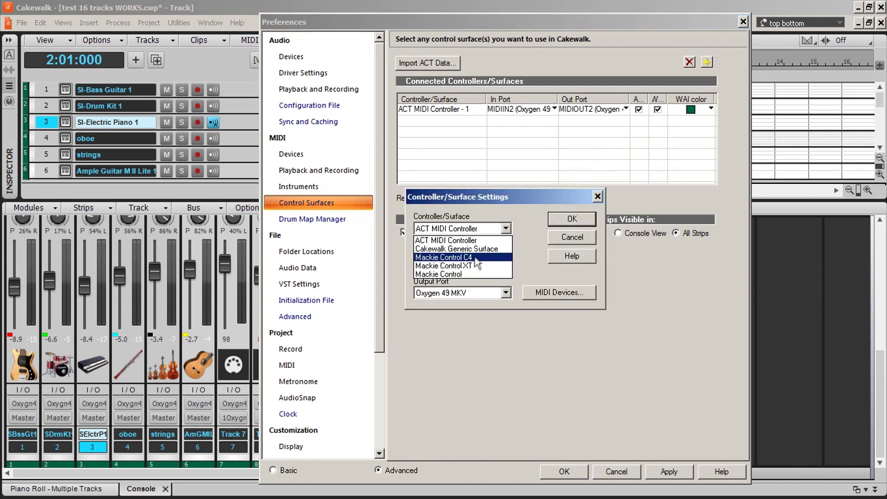
click(464, 274)
click(506, 260)
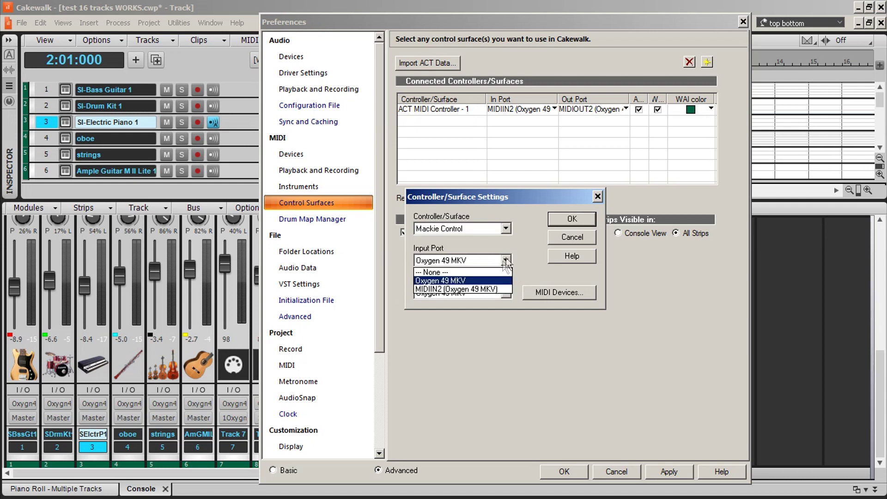
click(473, 290)
click(506, 293)
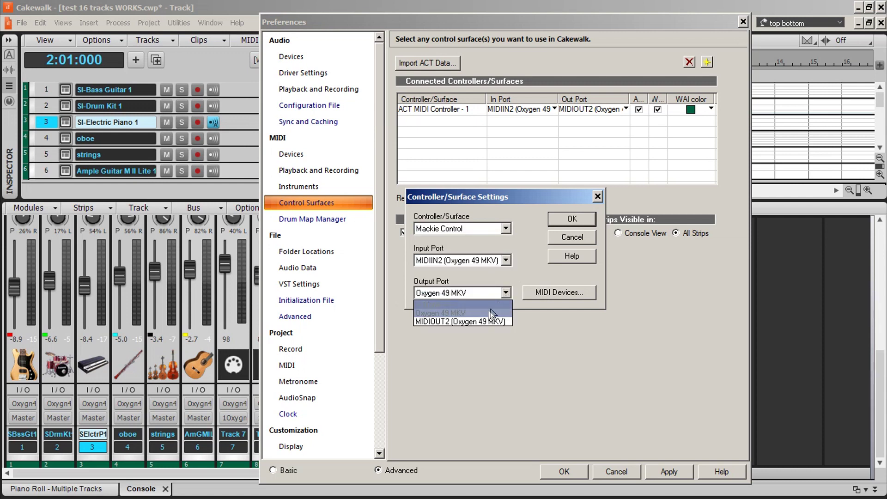
click(483, 322)
click(568, 219)
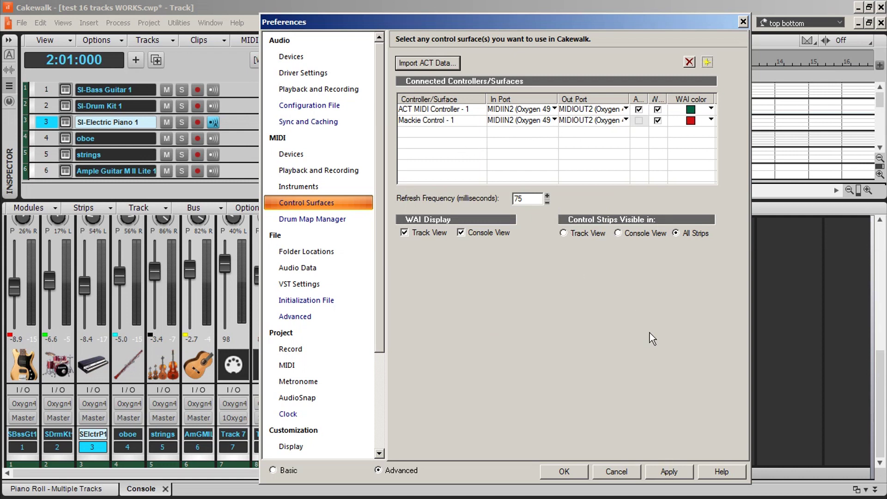
click(670, 470)
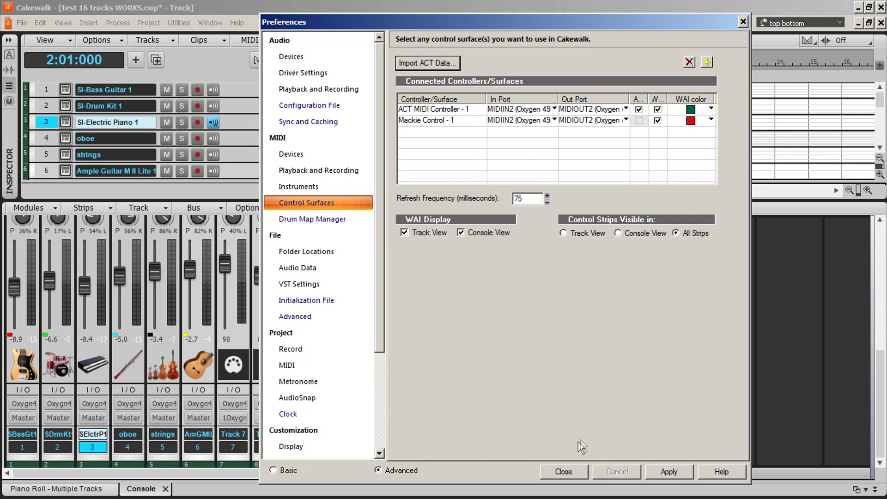
click(571, 476)
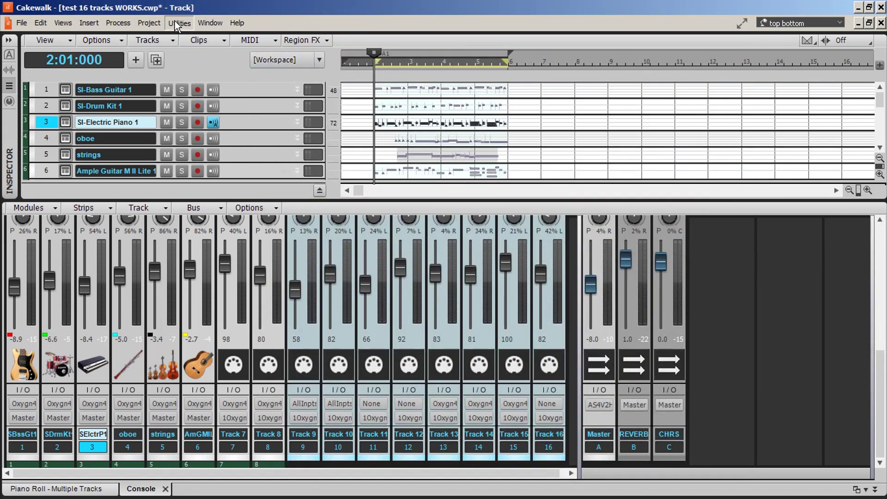
- Review the Mackie Control - 1 settings, including the Disable handshake option, and close them
click(176, 24)
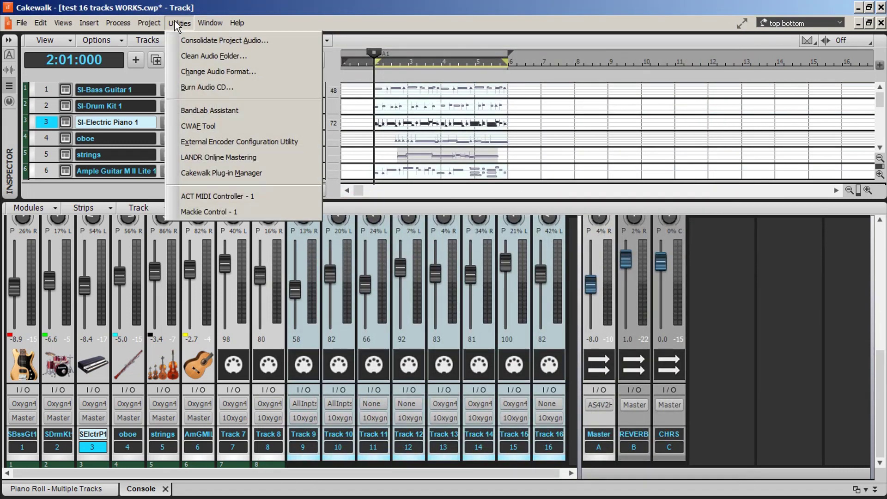
click(262, 212)
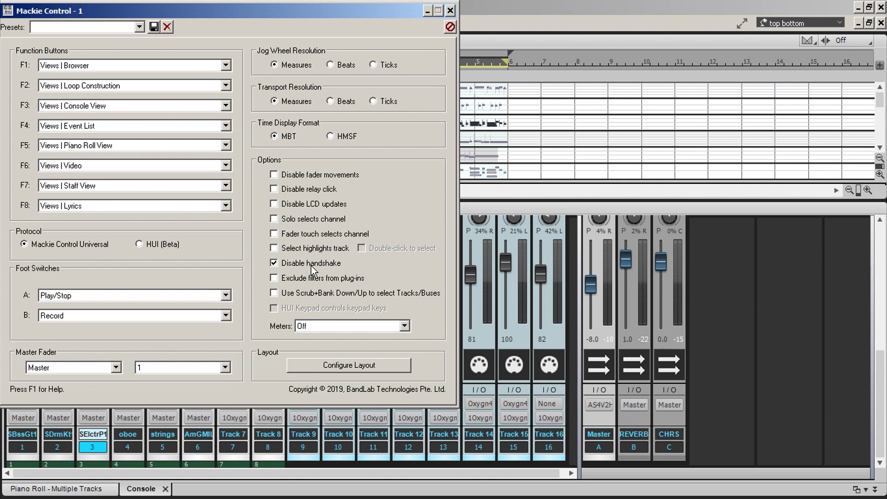
click(450, 11)
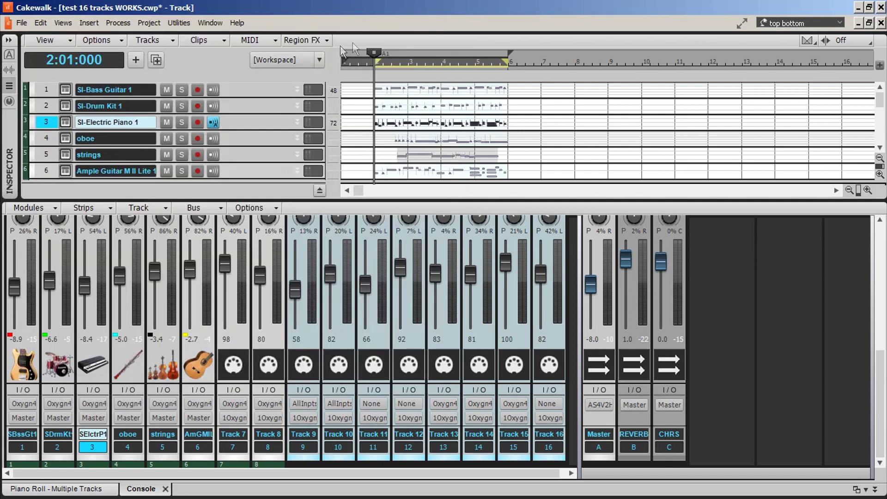
- Load the M-Audio Oxygen 49 (Preset 10) preset in ACT MIDI Controller - 1 and close its window
click(179, 23)
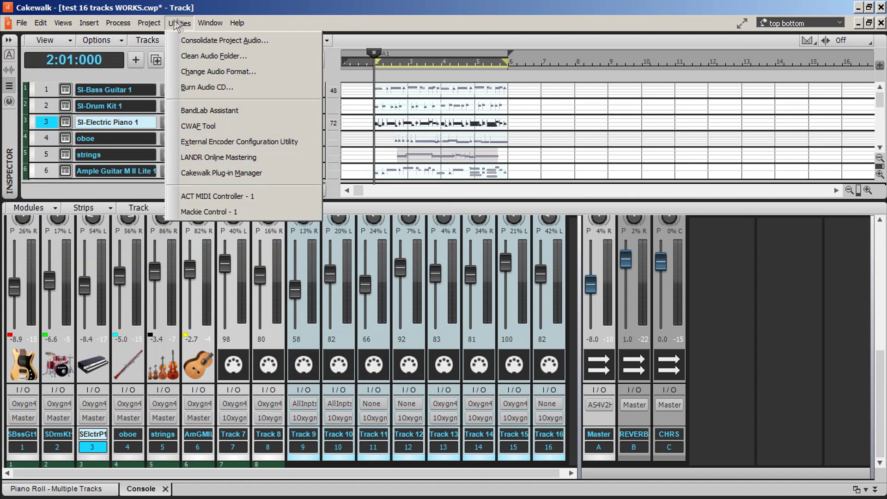
click(267, 202)
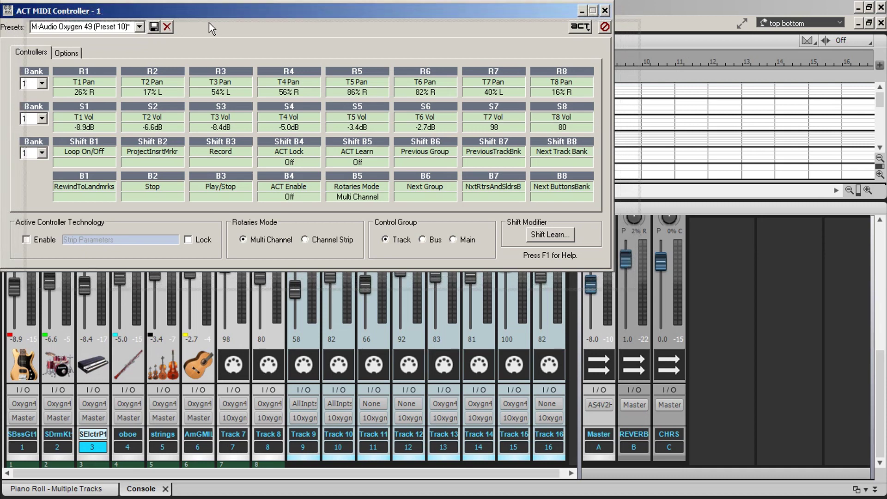
click(165, 45)
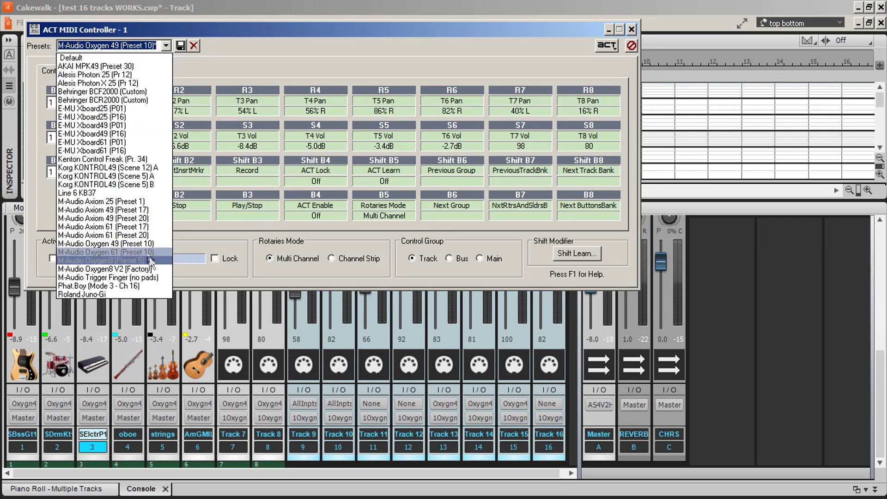
click(146, 245)
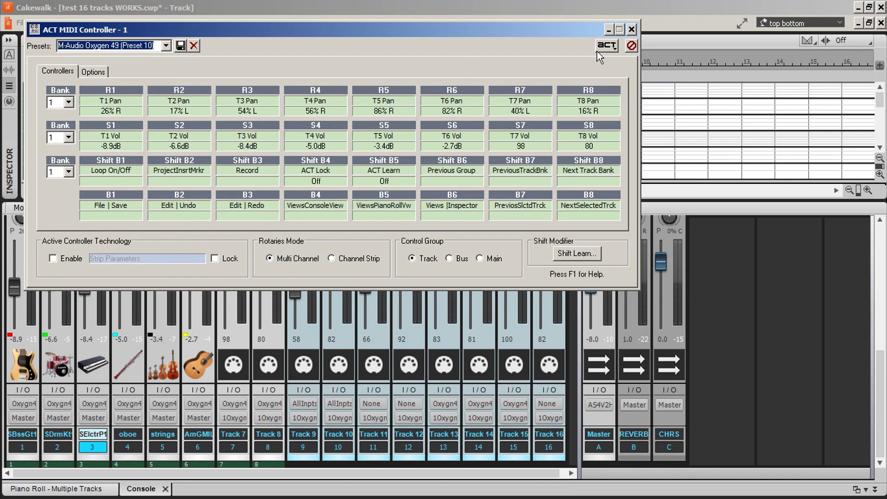
click(630, 30)
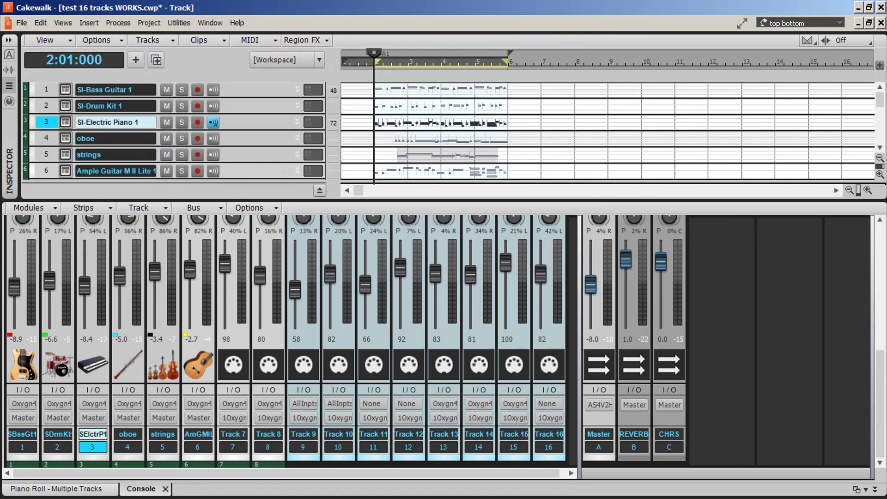
- Switch to My Notes Keeper, read the rest of the CAKEWALK SETUP page and minimize the notes
key(alt+Tab)
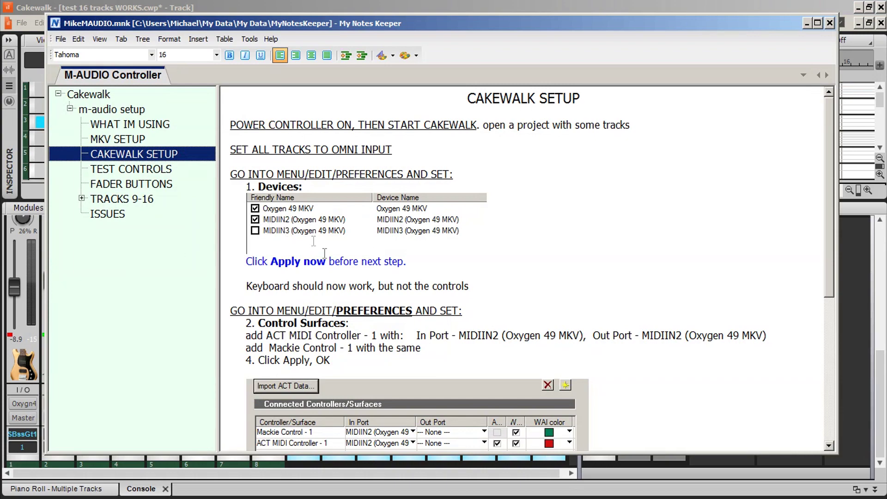
drag(829, 227, 816, 405)
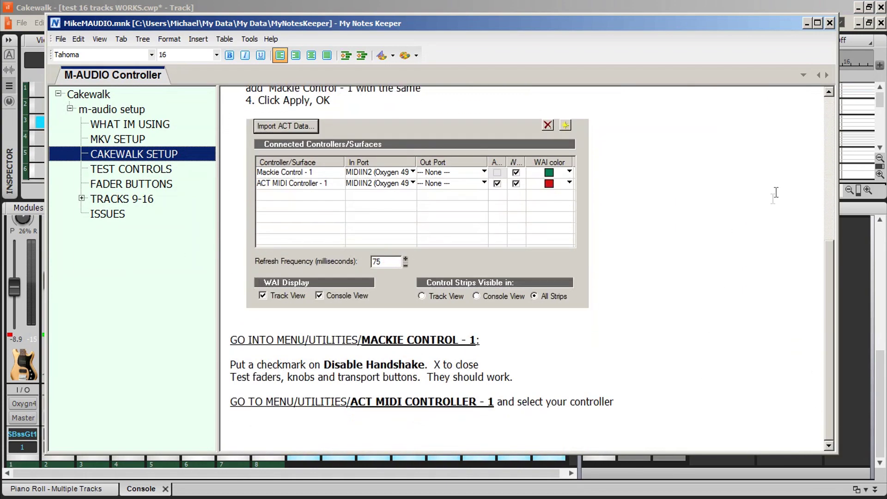
click(807, 23)
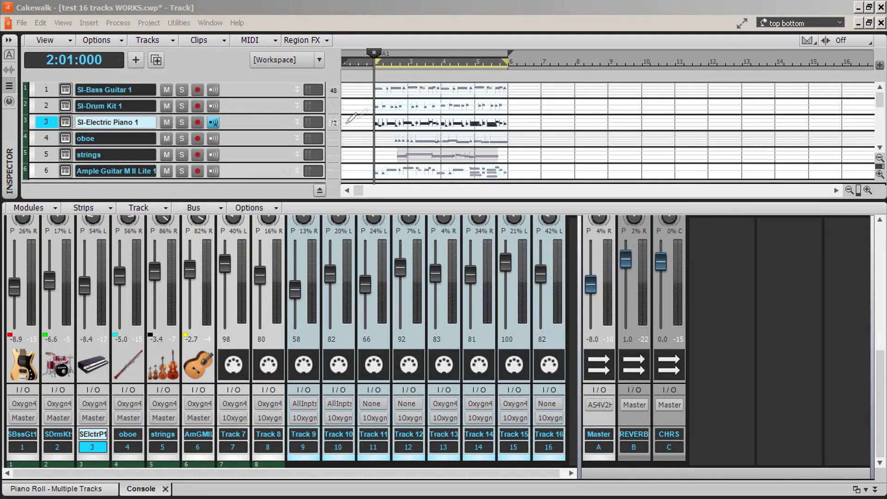
- Read the TEST CONTROLS and FADER BUTTONS pages in My Notes Keeper, highlight the ACT MIDI Controller - 1 reference and minimize the notes
drag(879, 362, 882, 351)
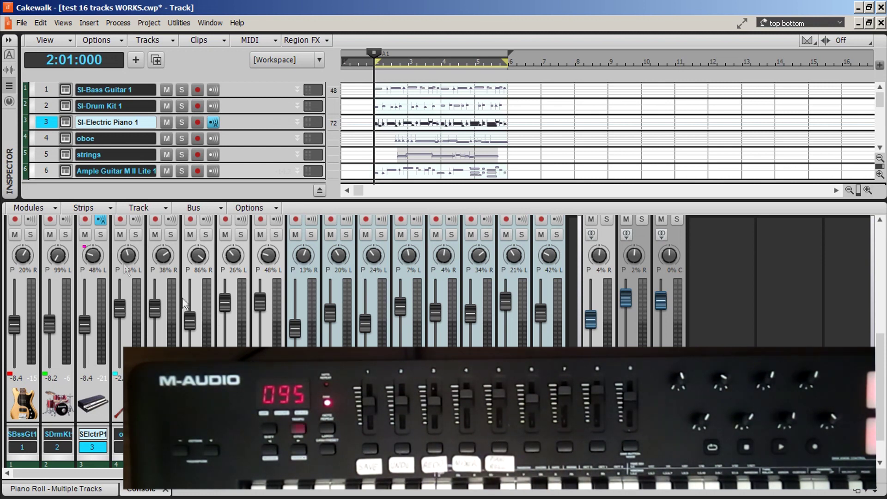
key(alt+Tab)
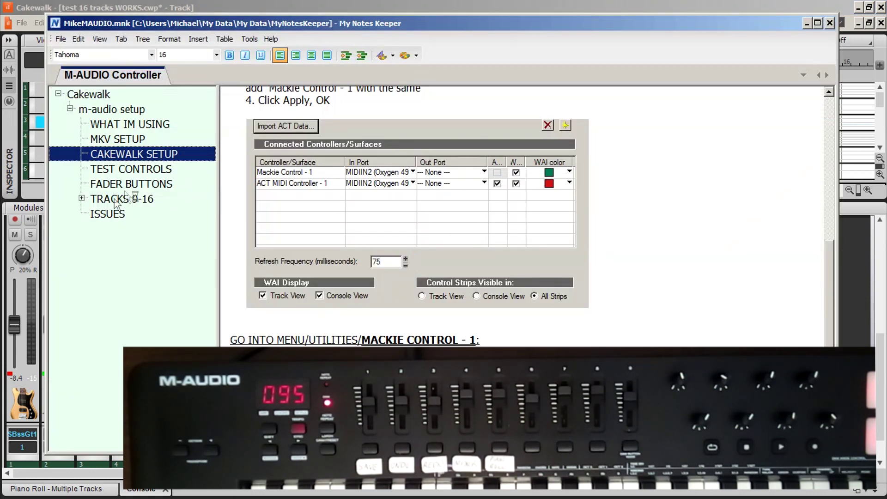
click(145, 169)
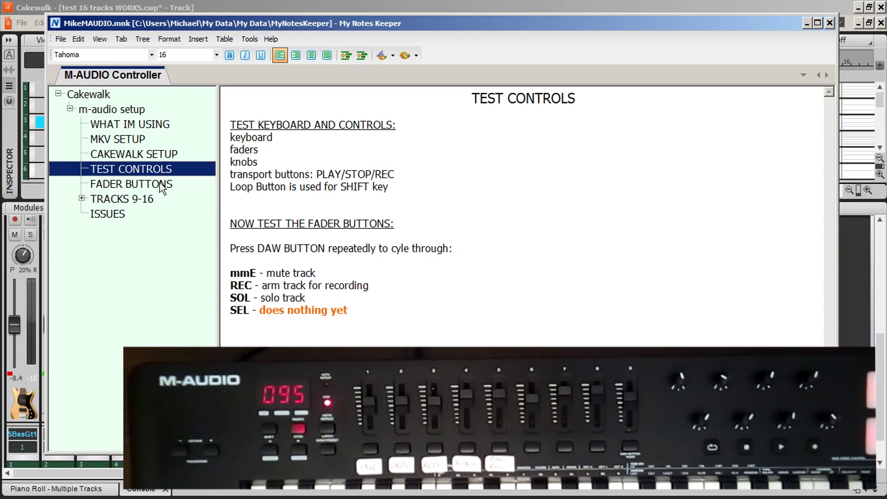
click(187, 184)
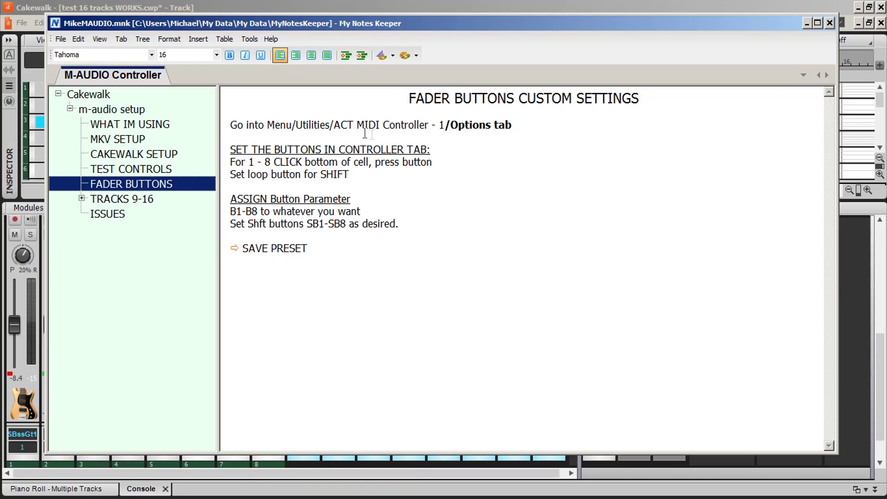
drag(447, 127, 345, 128)
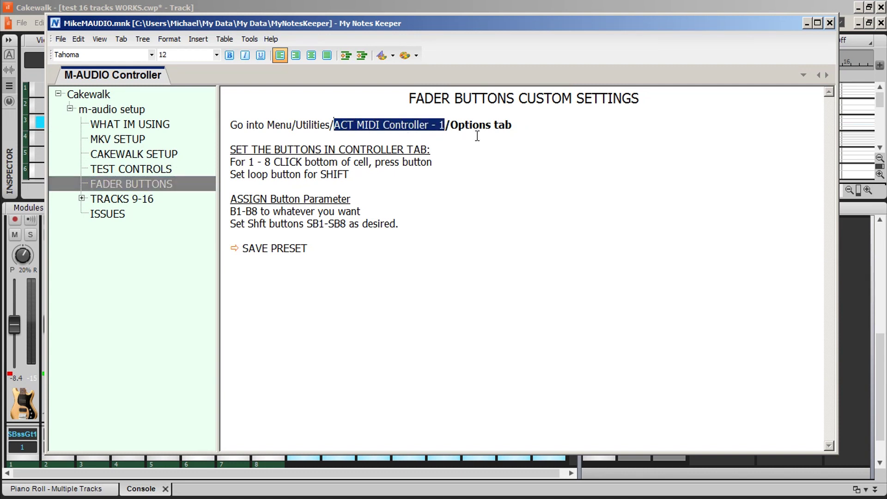
click(805, 23)
- Open the ACT MIDI Controller - 1 options and examine the commands that can be assigned to button B1
click(184, 23)
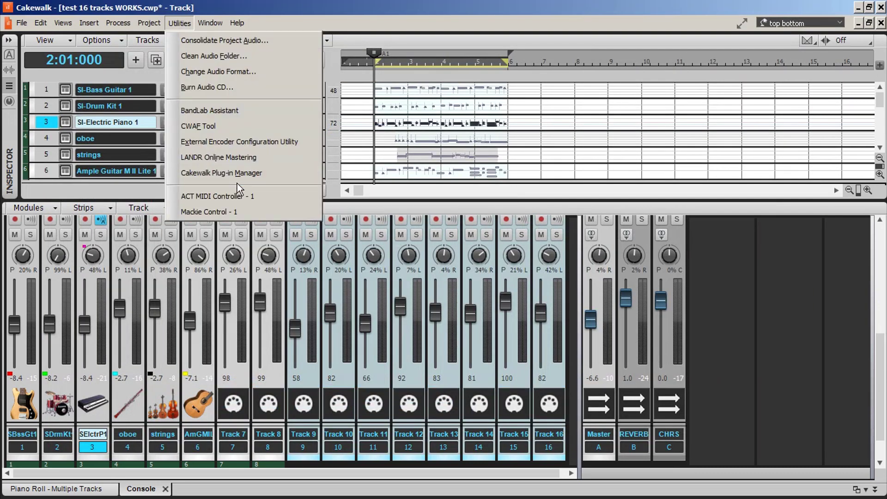
click(243, 196)
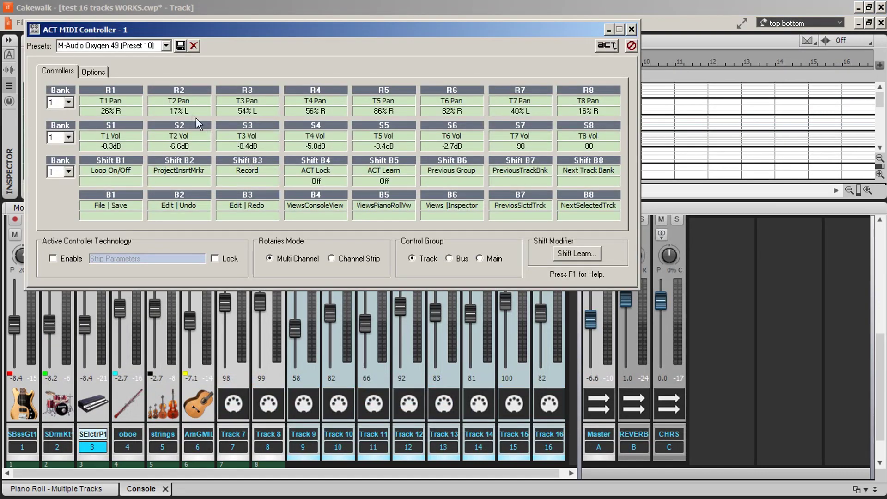
click(95, 72)
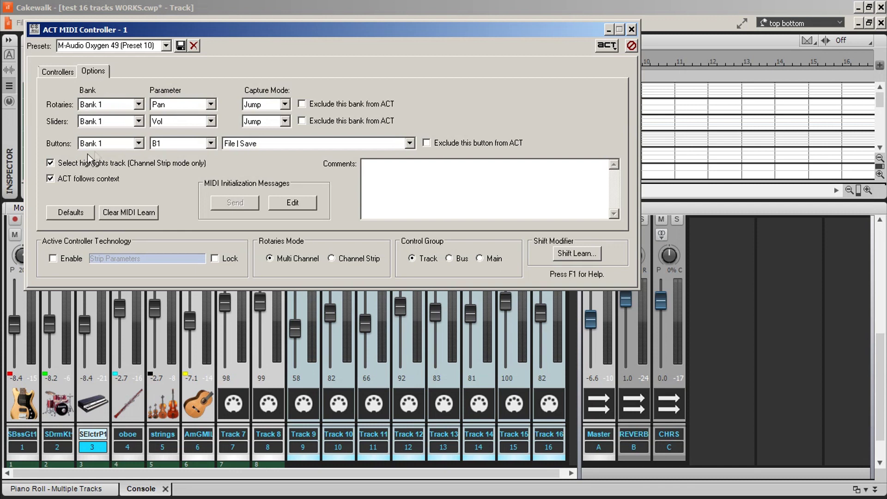
click(211, 143)
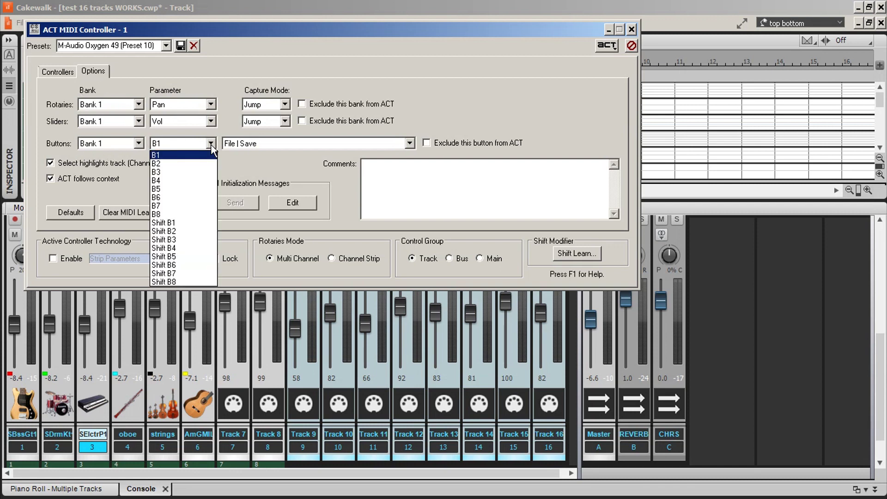
click(192, 156)
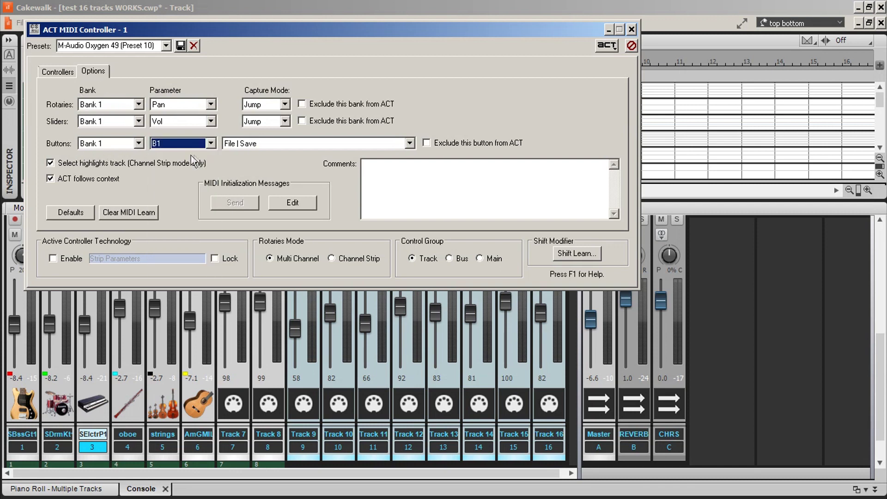
click(410, 144)
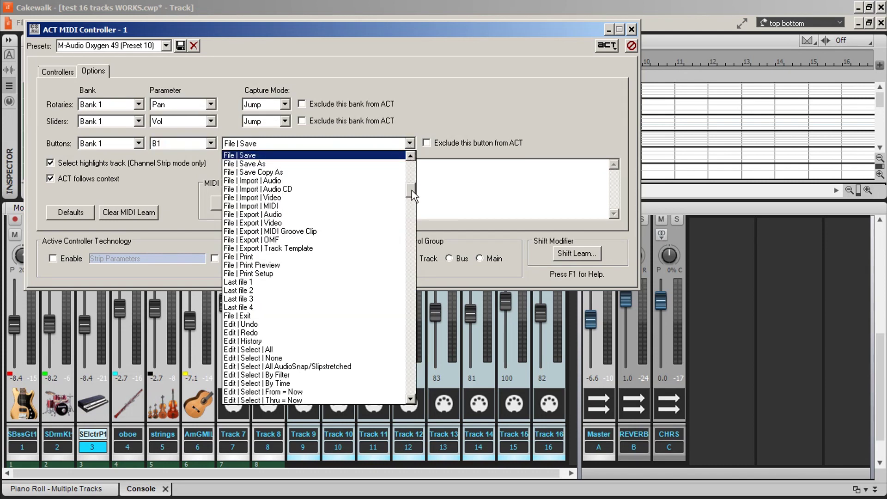
drag(409, 189, 413, 126)
click(413, 126)
- Examine the commands assigned to buttons B2, B3, B4 and B5, and close the ACT MIDI Controller window
click(211, 143)
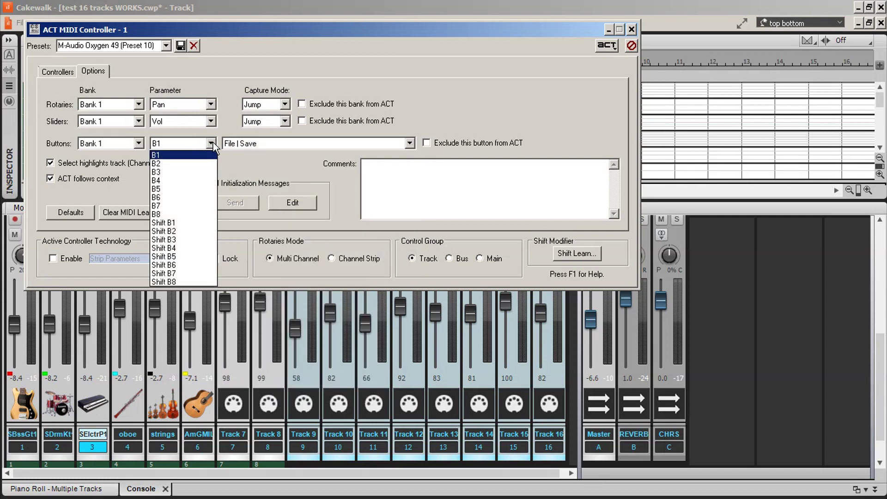
click(159, 163)
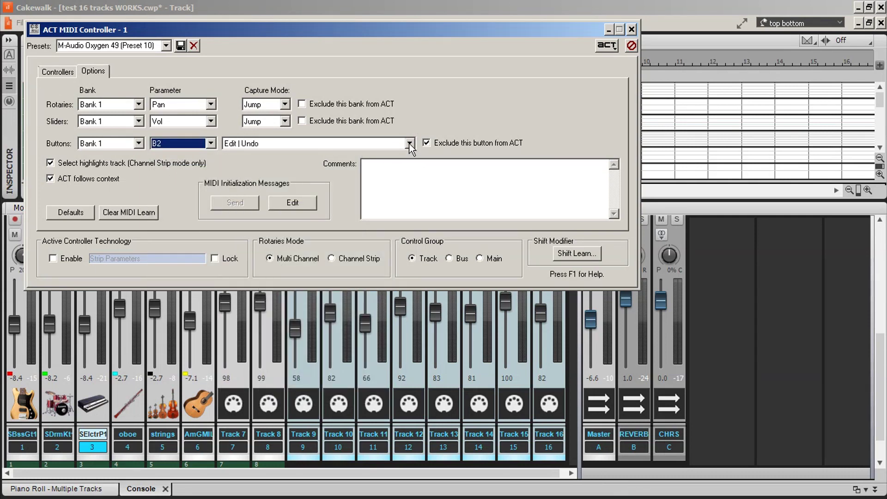
click(210, 143)
click(197, 172)
click(211, 144)
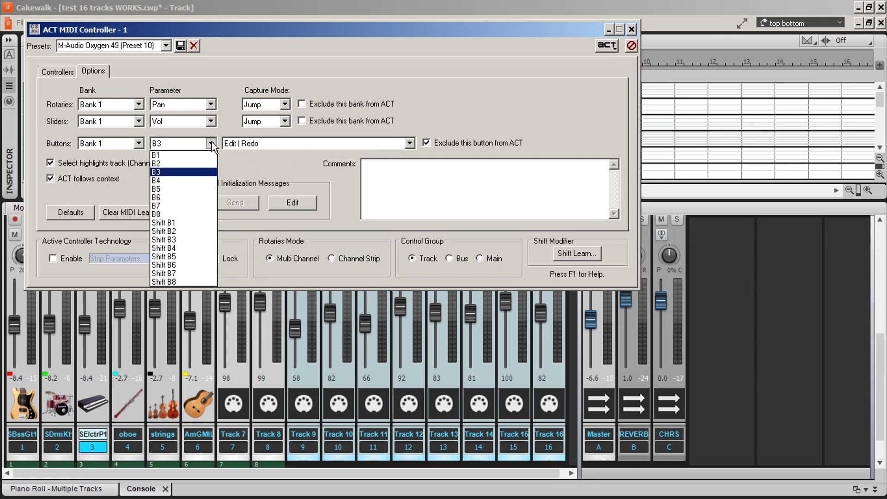
click(187, 181)
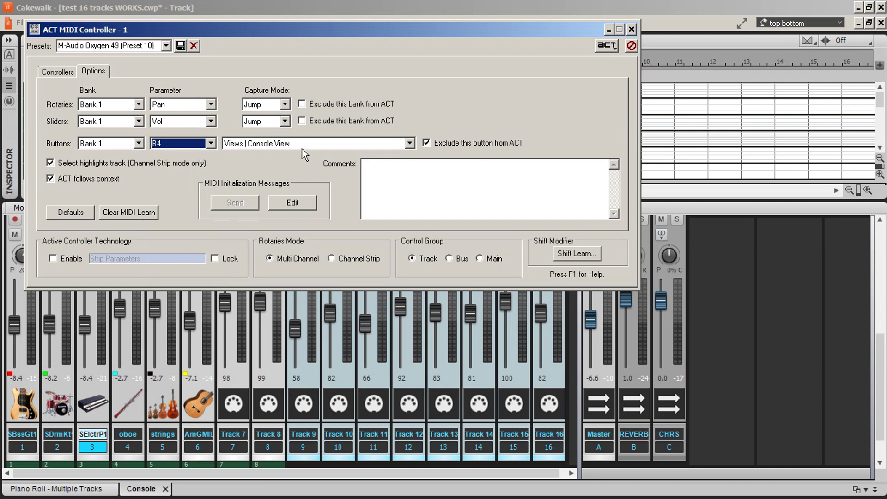
click(210, 144)
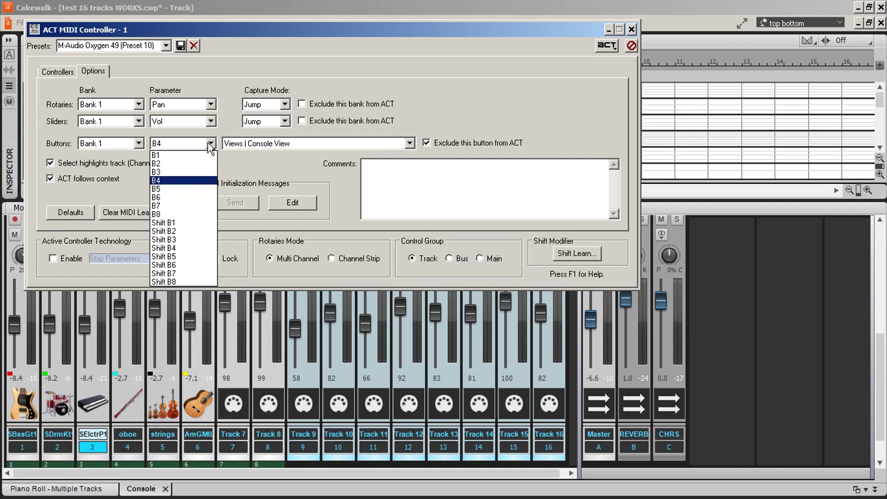
click(178, 189)
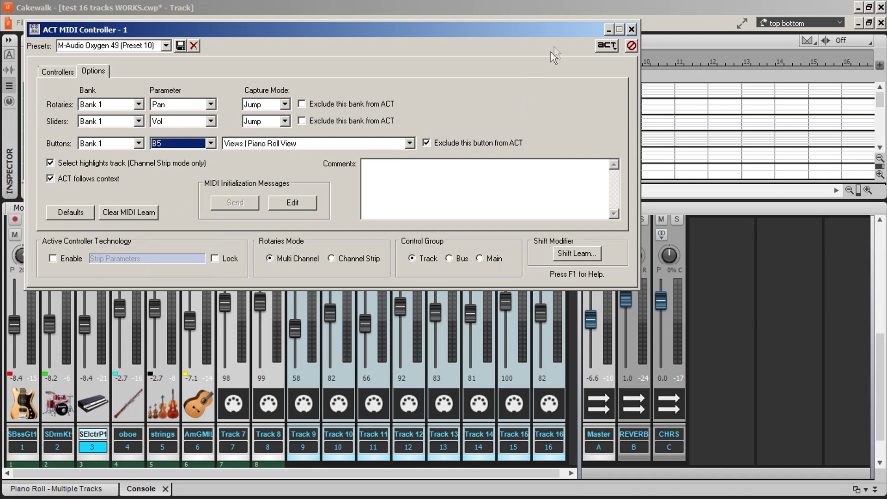
click(630, 29)
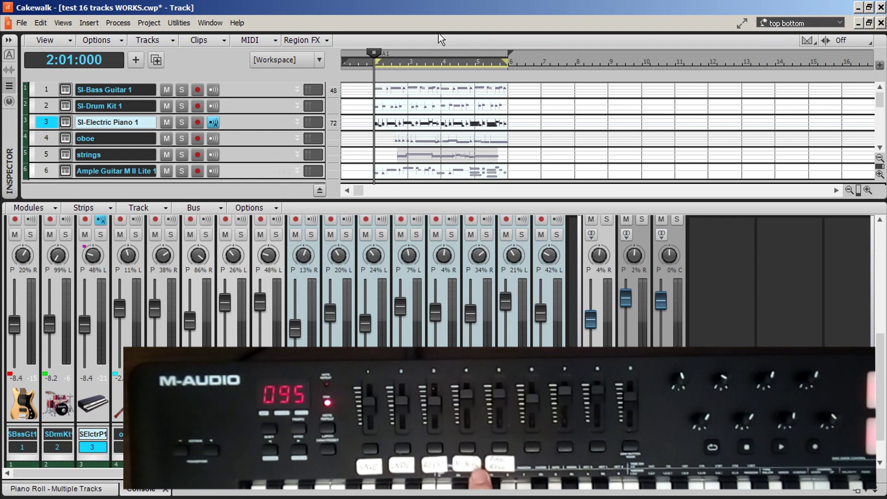
- Switch to the Piano Roll view and back to the Console view, and save the project
key(alt+3)
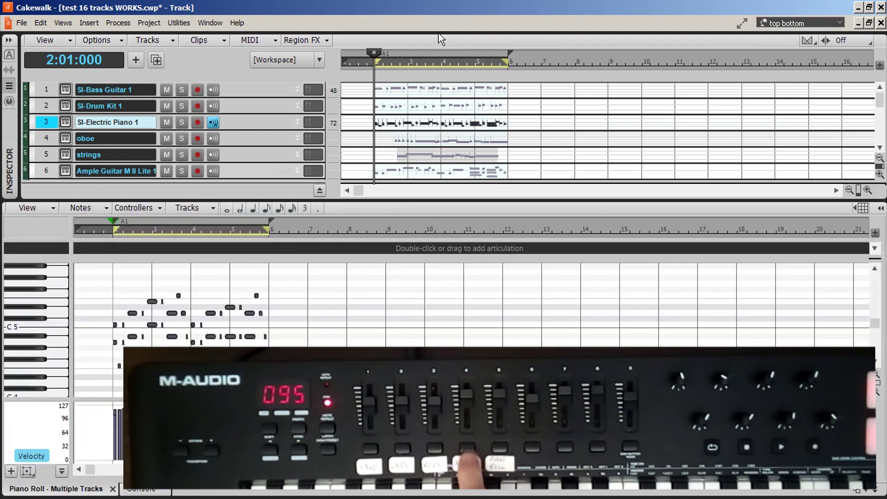
key(alt+2)
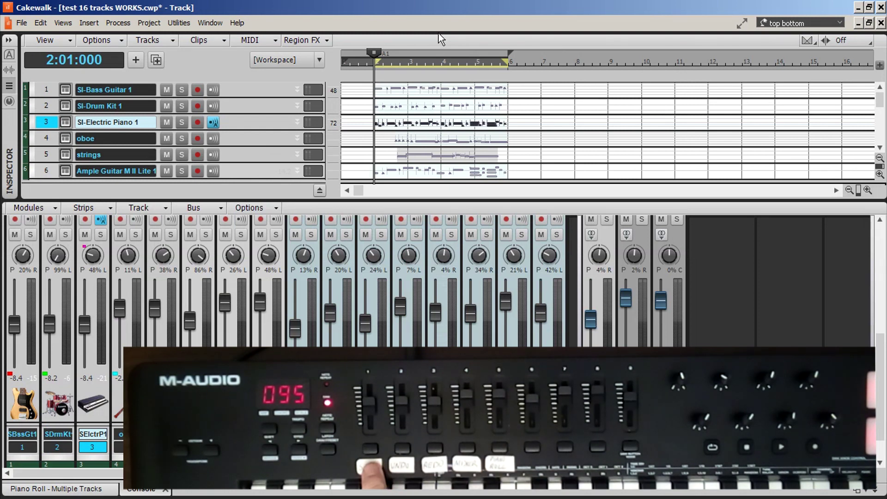
key(ctrl+s)
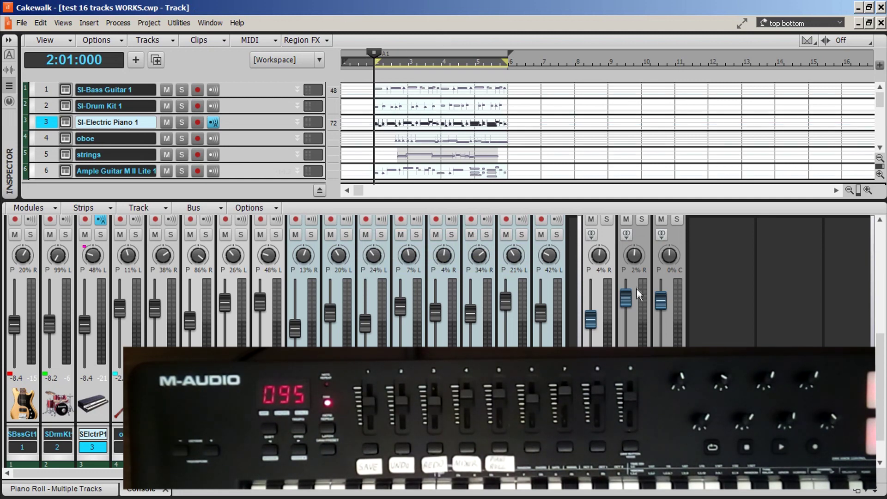
- Collapse the lower dock, enlarge the SI-Drum Kit 1 track, and try deleting most of its notes from measure 2 onward before undoing the deletion
click(874, 490)
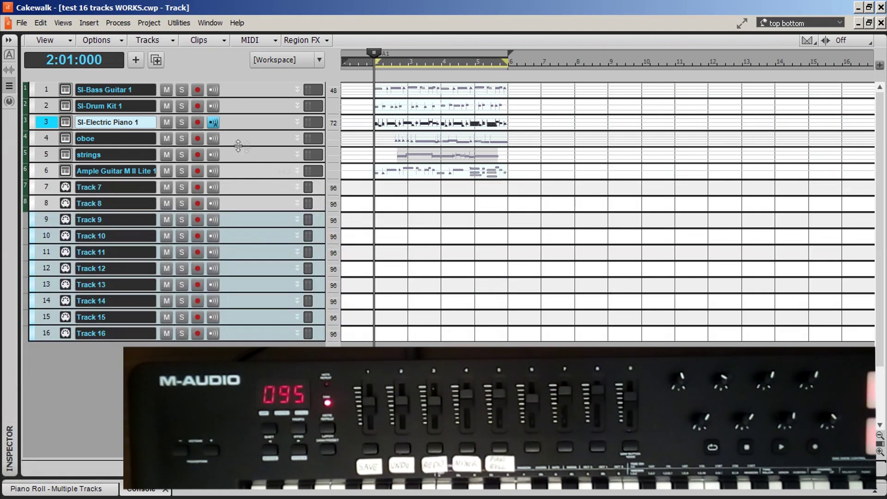
drag(274, 114, 275, 234)
drag(354, 131, 473, 188)
key(Delete)
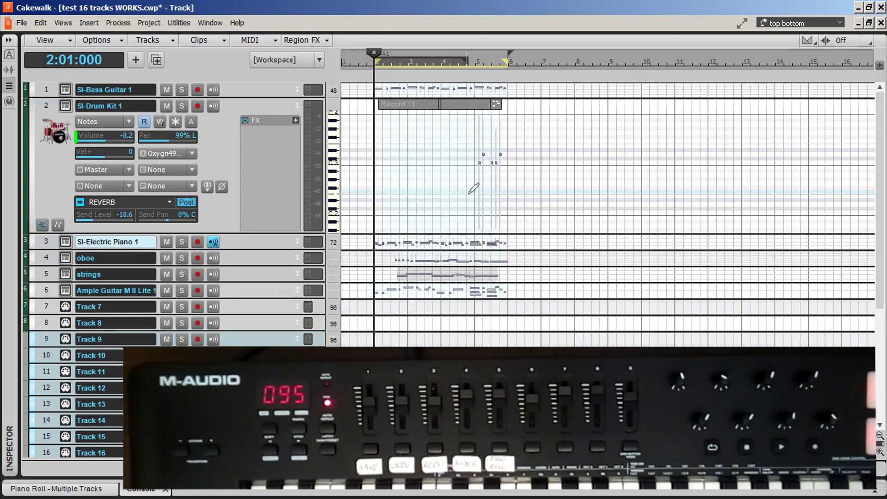
key(ctrl+z)
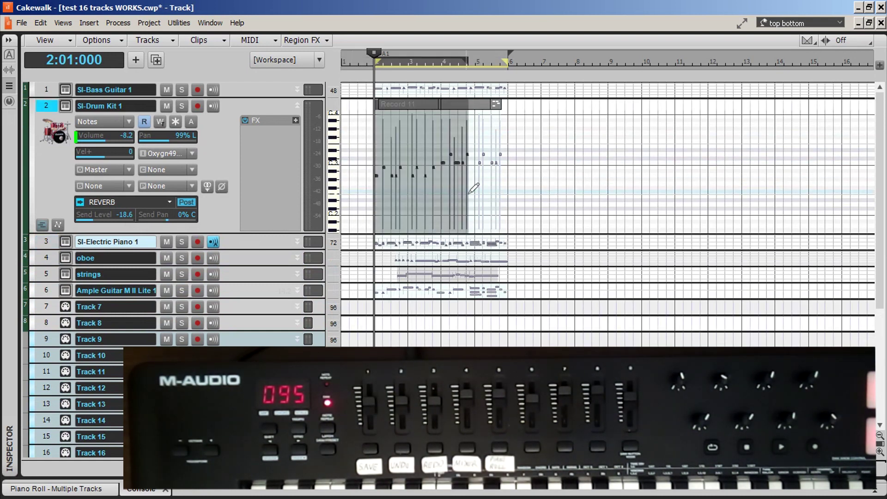
- Collapse the SI-Drum Kit 1 track to its small height and bring back the Console view below the tracks
click(298, 105)
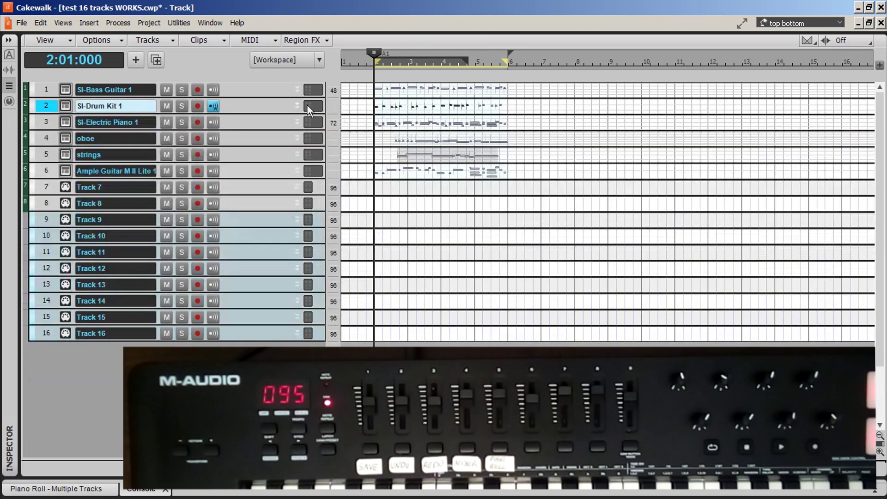
key(alt+3)
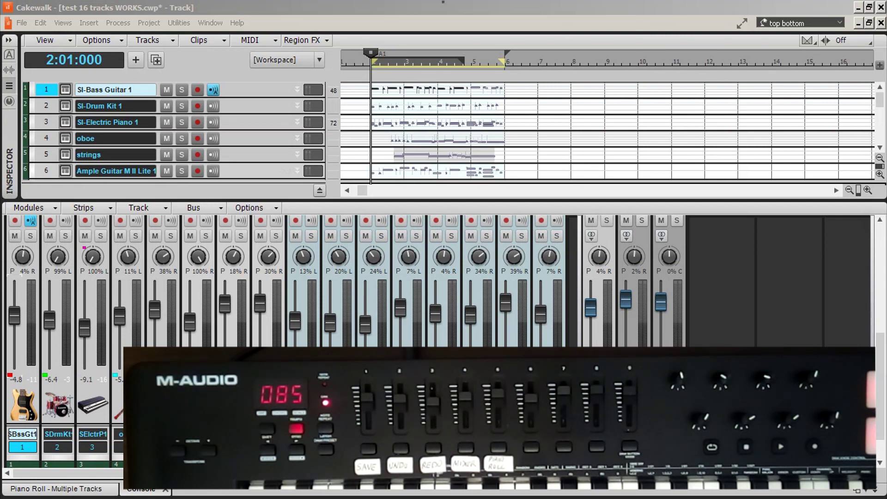
click(881, 370)
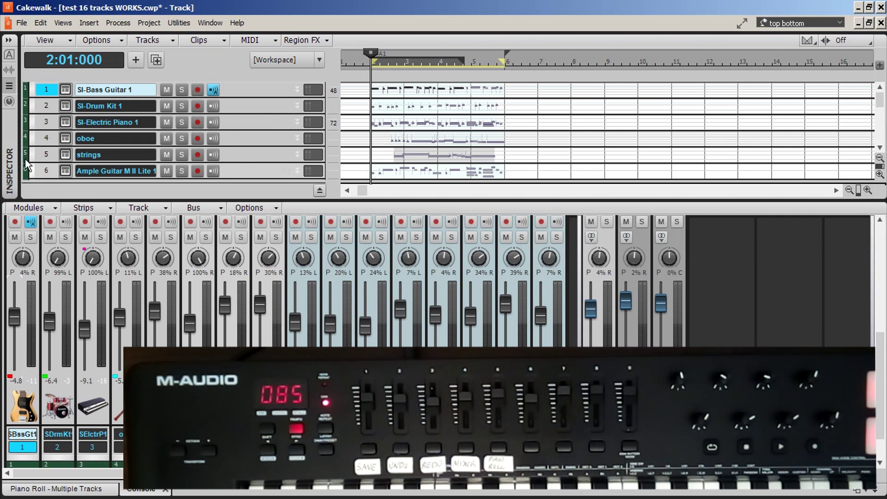
- Examine the command assigned to button B6 in the ACT MIDI Controller options, and close the window
click(188, 21)
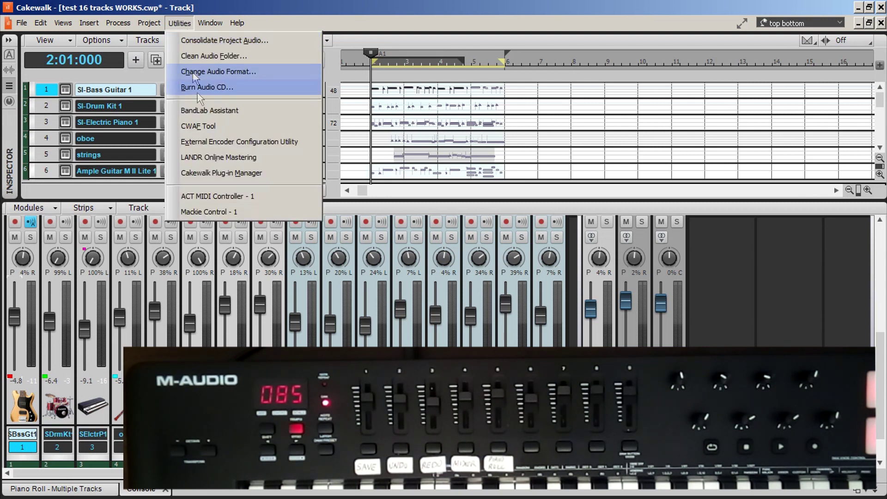
click(228, 195)
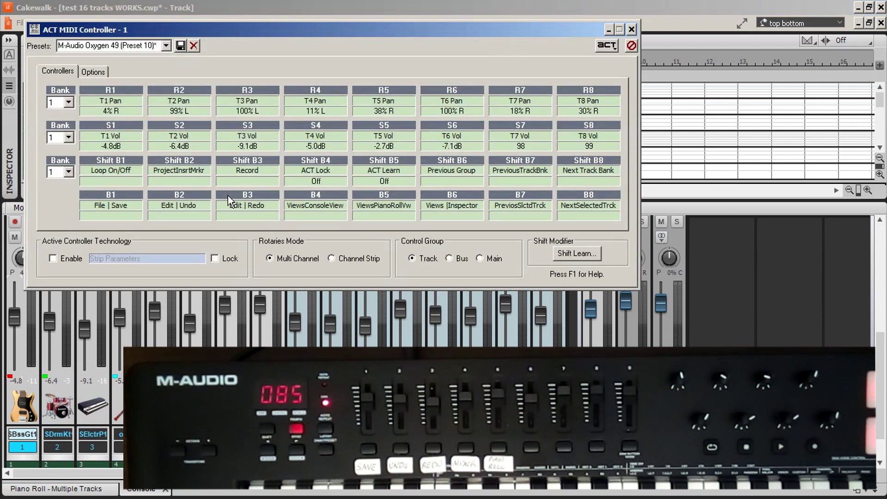
click(93, 73)
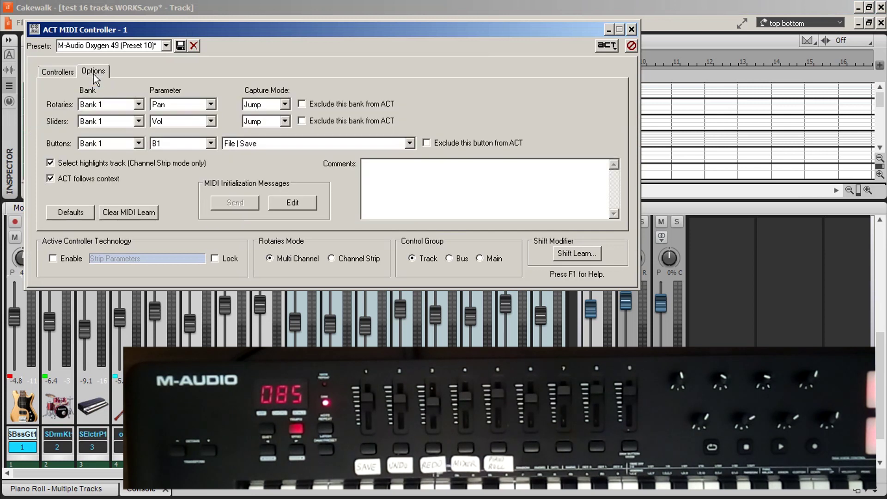
click(211, 143)
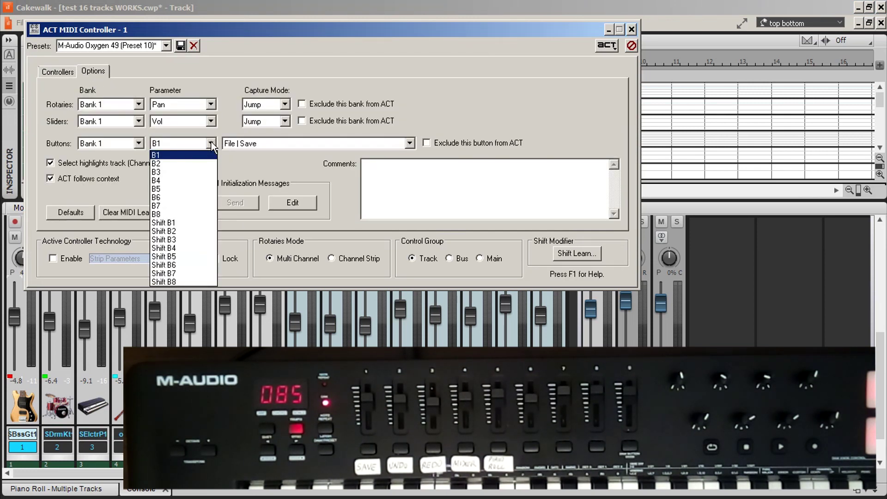
click(187, 197)
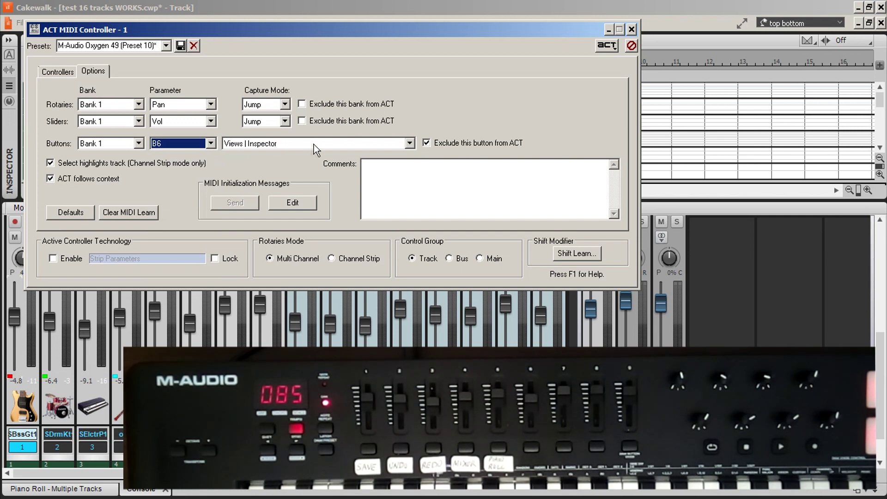
click(631, 30)
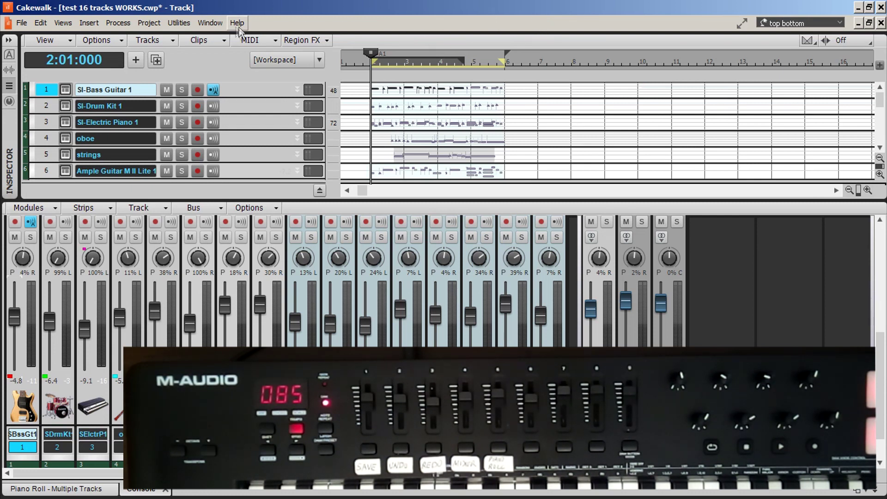
- Save the ACT MIDI Controller button assignments over the existing M-Audio Oxygen 49 (Preset 10) preset, and close the window
click(187, 26)
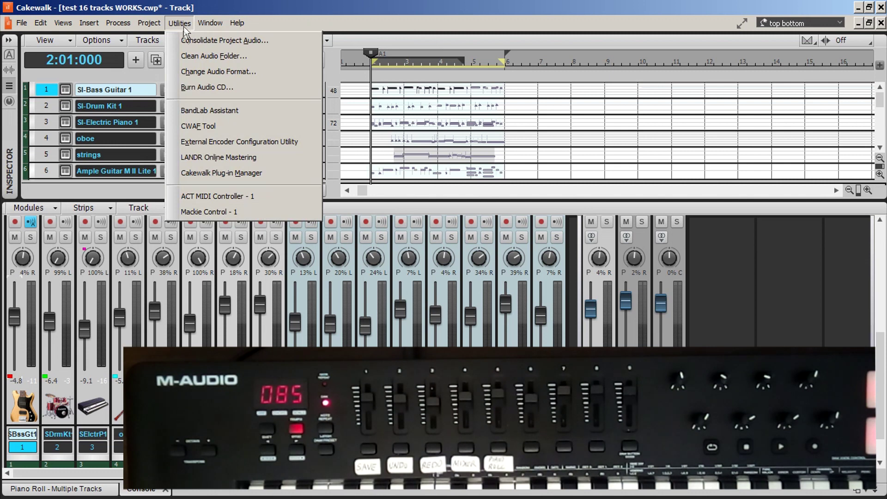
click(257, 199)
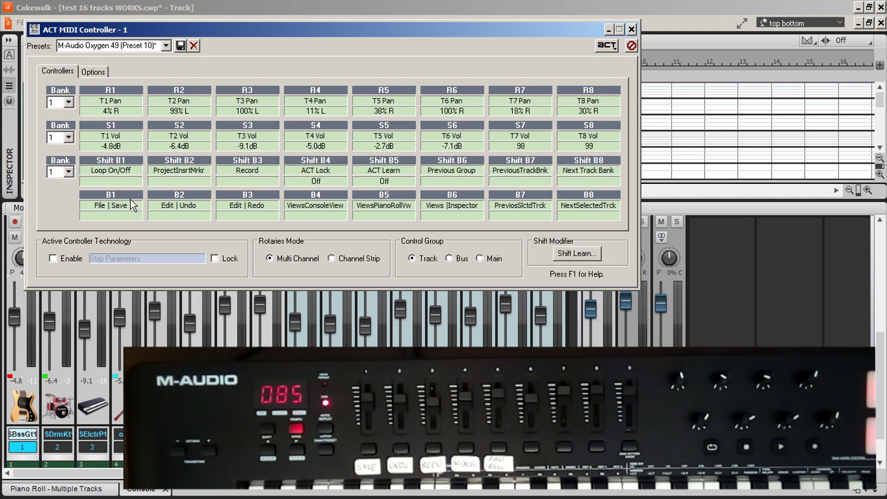
click(452, 216)
click(180, 45)
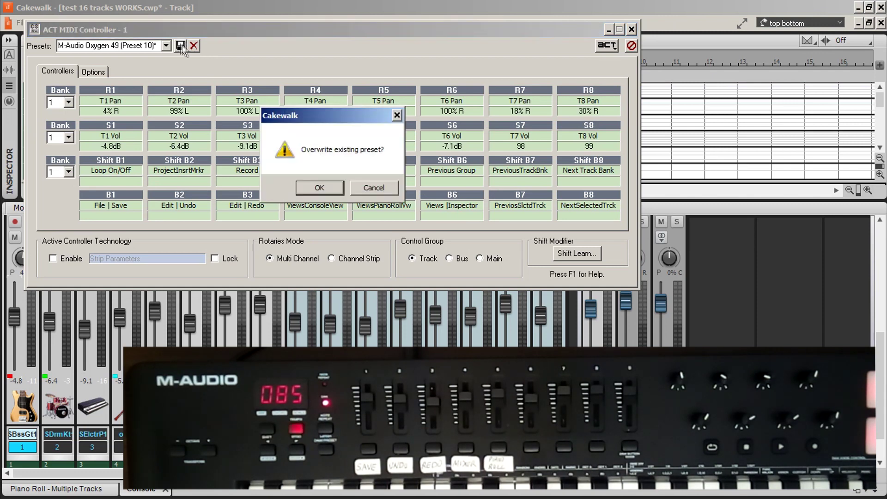
click(319, 188)
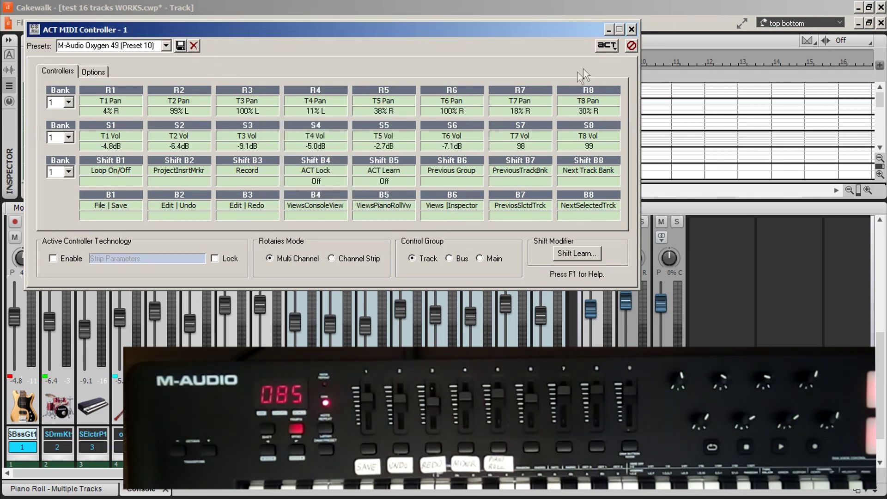
click(630, 30)
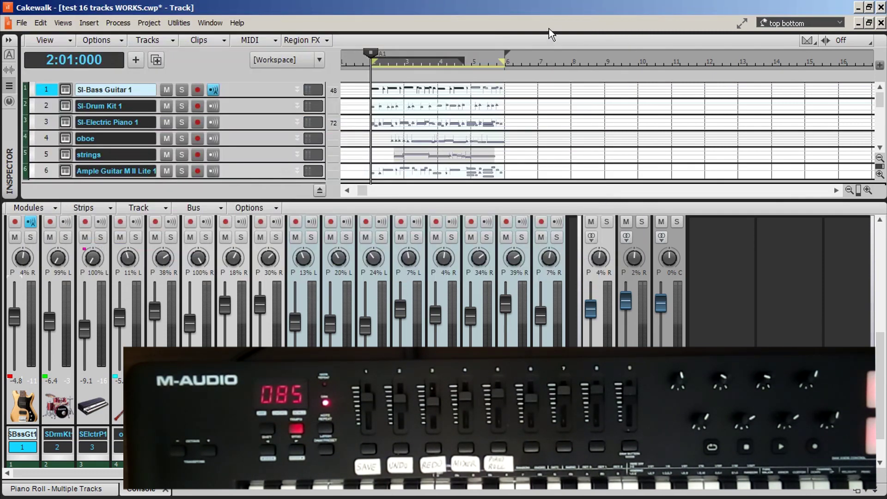
- Show and hide the track Inspector twice to test its toggle
key(i)
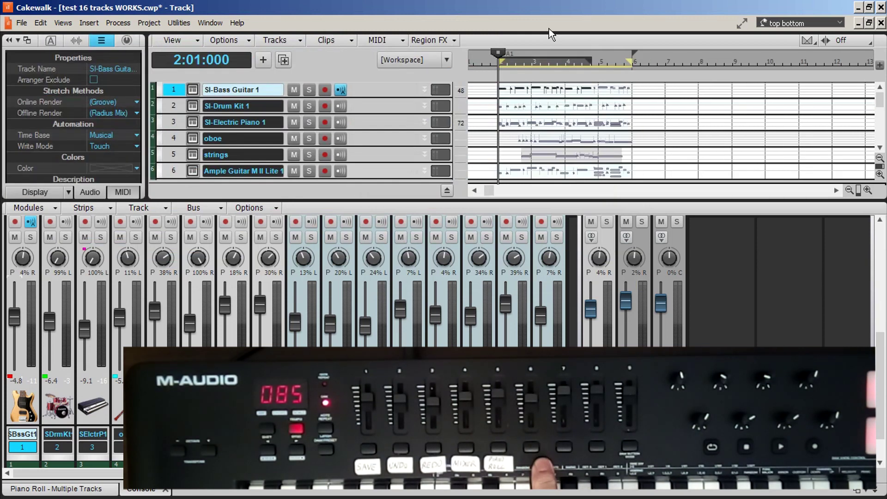
key(i)
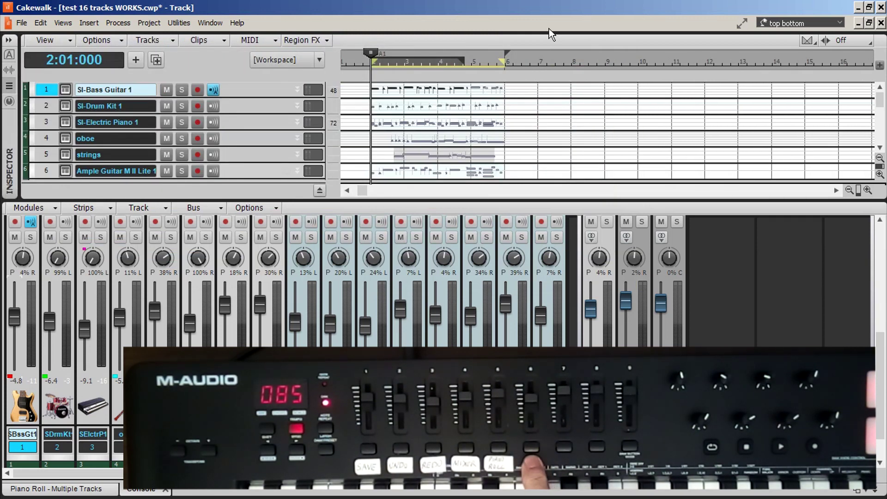
key(i)
key(i)
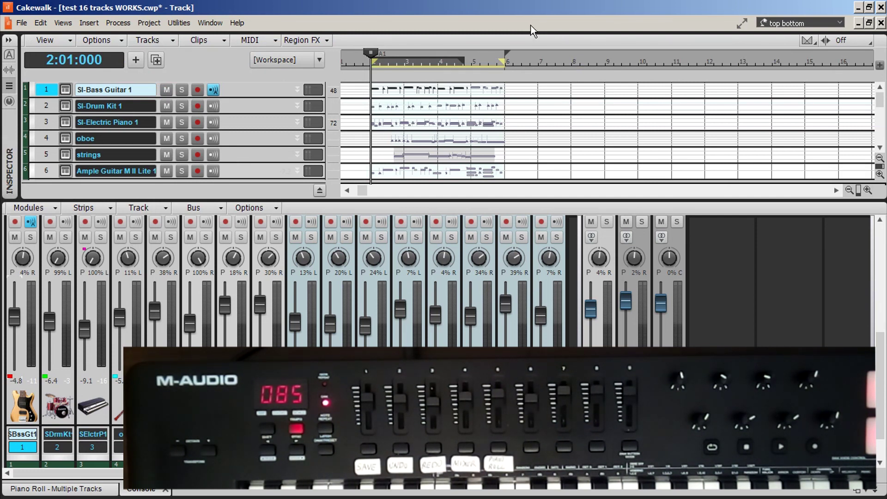
- Read the fader button notes in My Notes Keeper, and examine the shift modifier and Shift B1 assignment in Cakewalk's ACT MIDI Controller
key(alt+Tab)
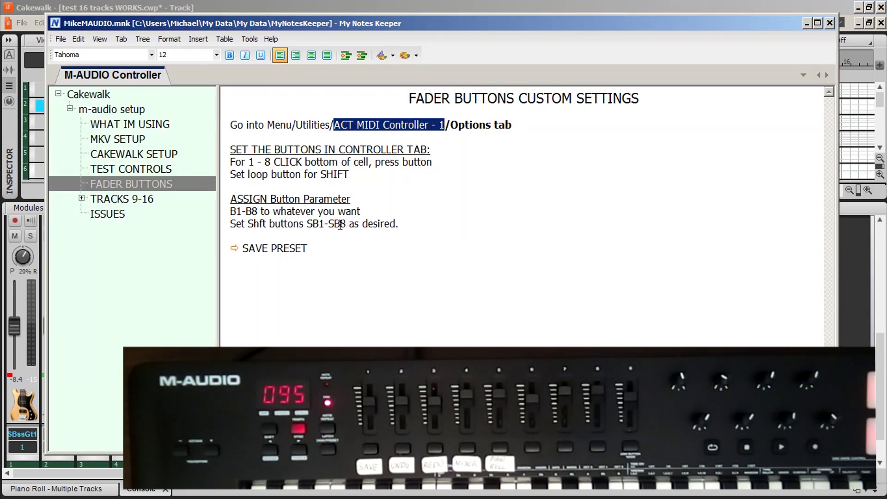
click(807, 23)
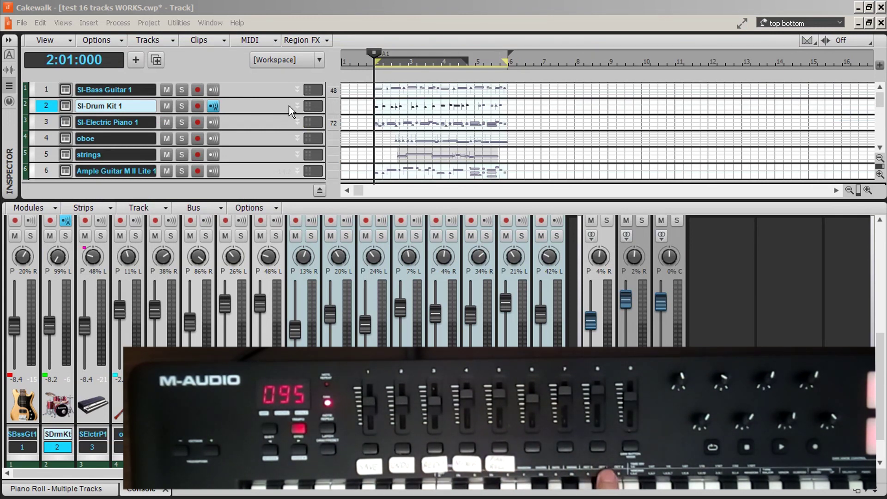
click(174, 22)
click(234, 190)
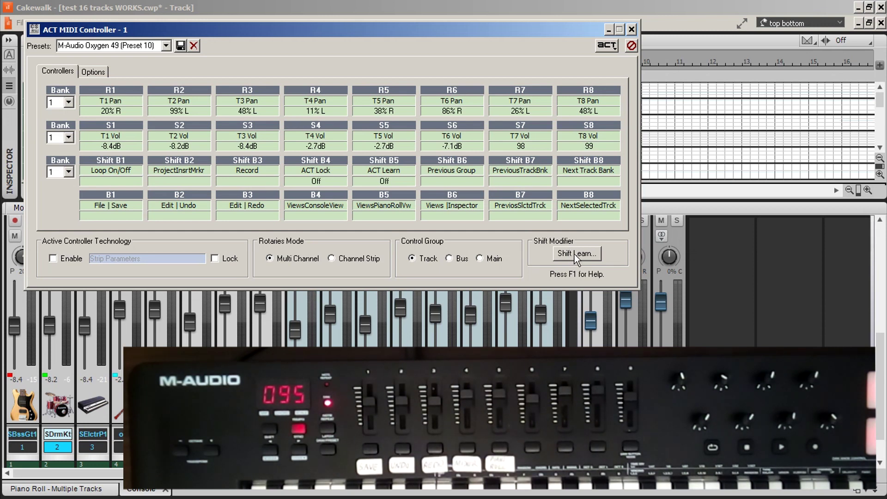
click(574, 254)
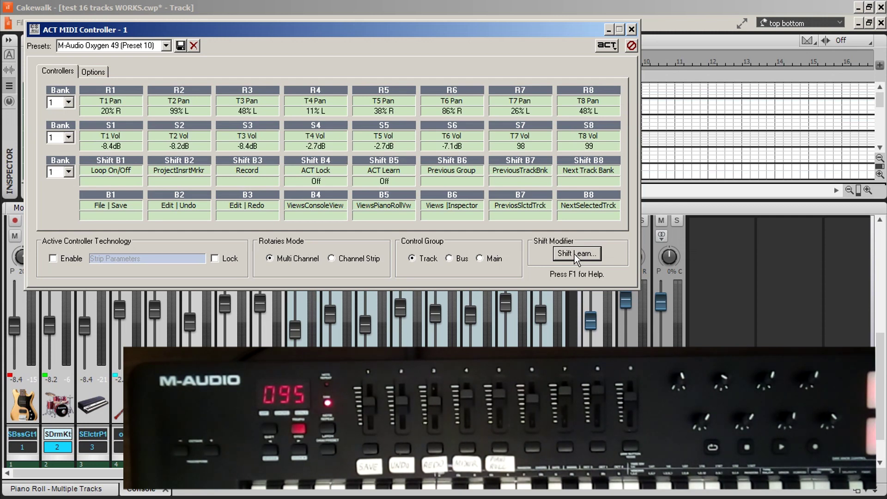
click(96, 73)
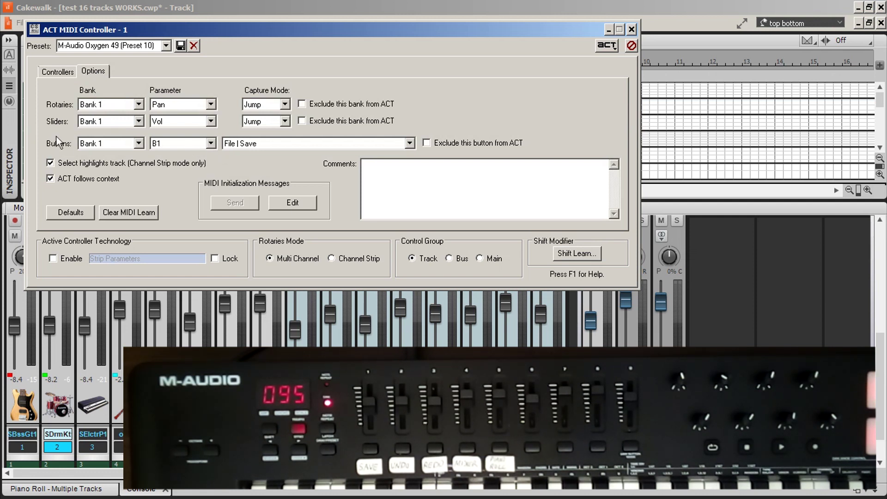
click(211, 144)
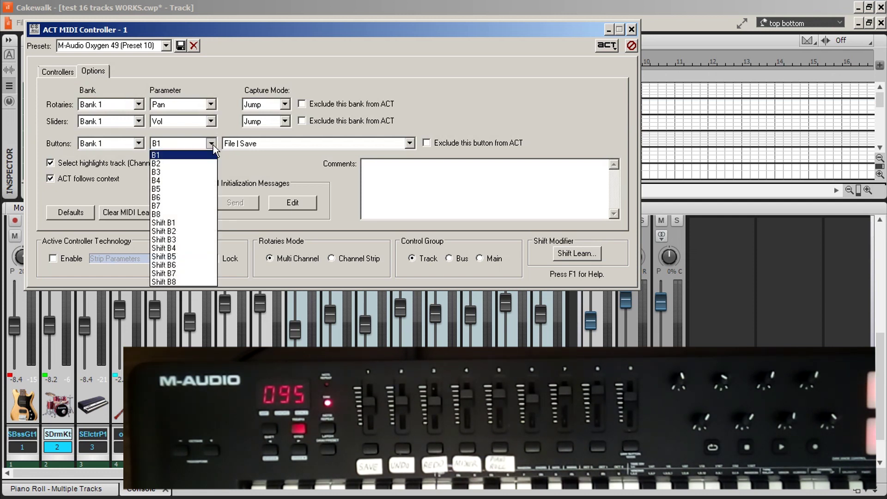
click(187, 223)
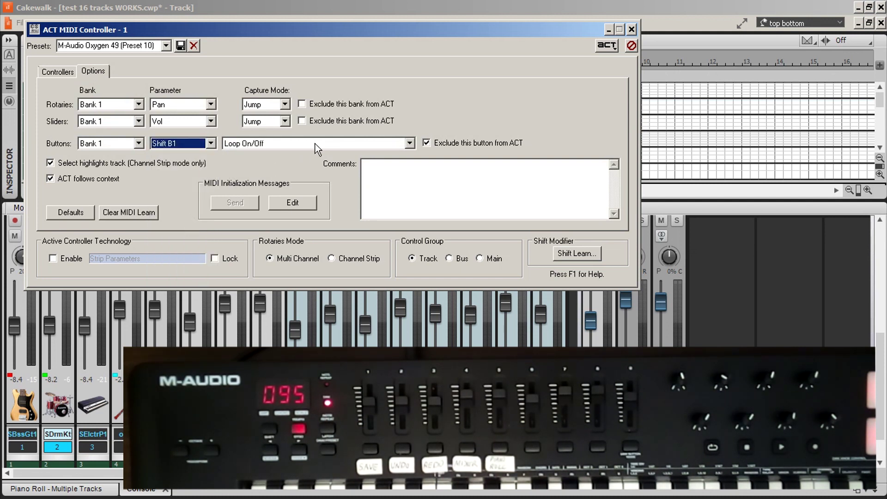
click(632, 29)
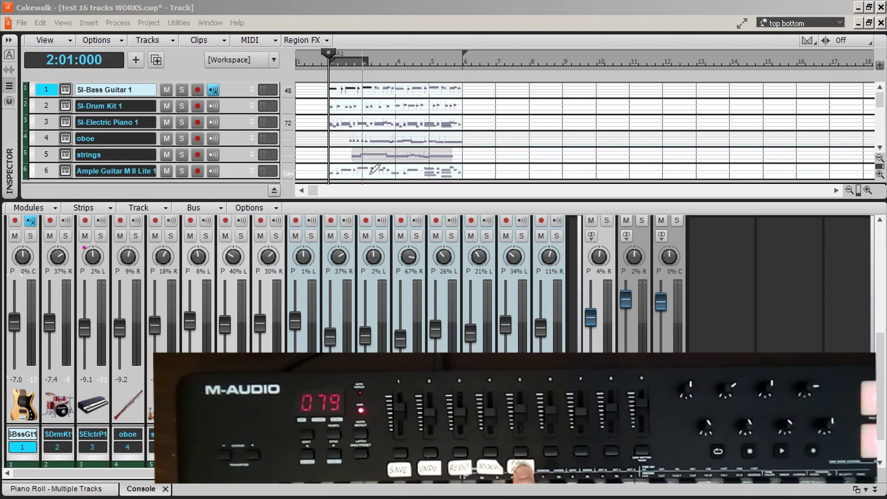
- Switch to the Piano Roll view and back to the Console view, and move the track selection down and back up to SI-Bass Guitar 1
key(alt+3)
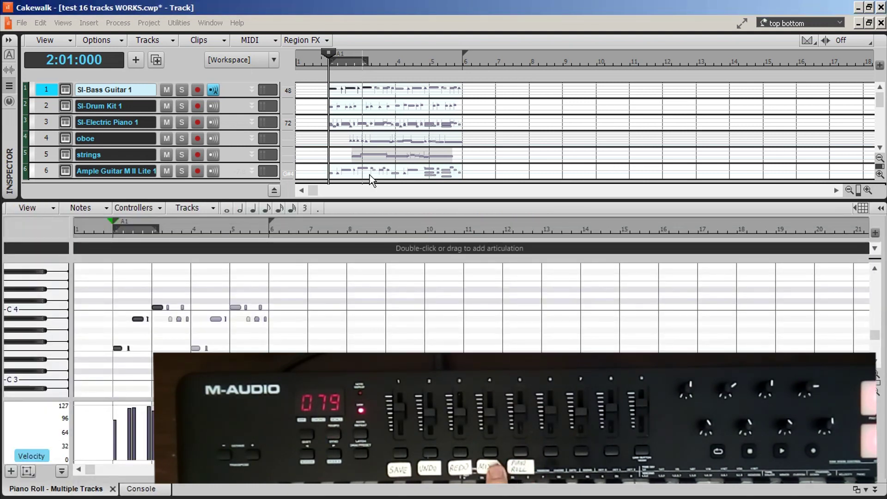
key(alt+2)
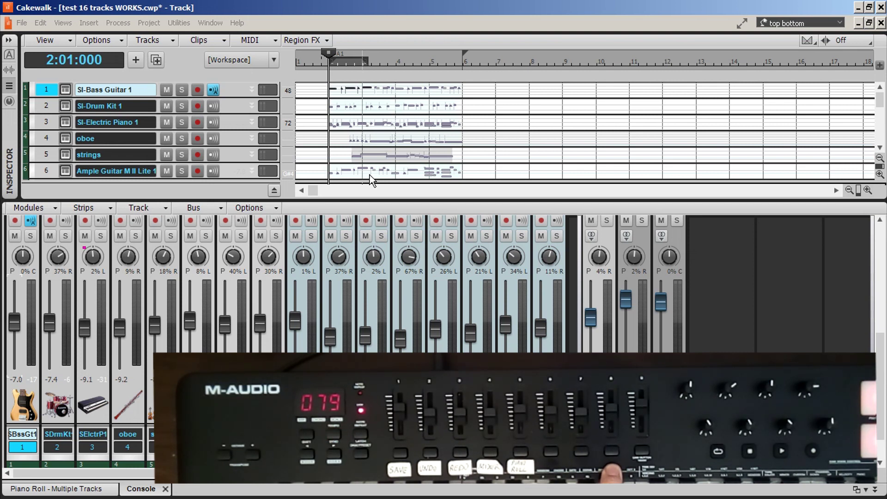
key(Down)
key(Down)
key(Down)
key(Down)
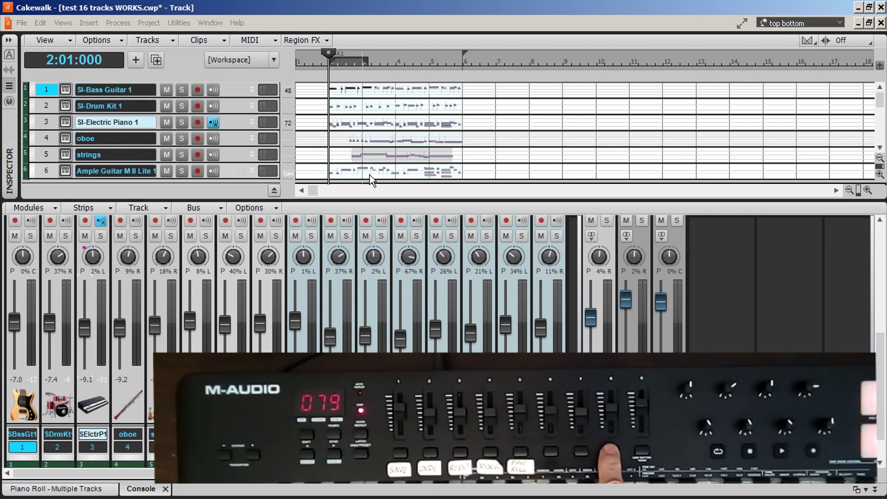
key(Up)
key(Up)
key(Up)
key(Up)
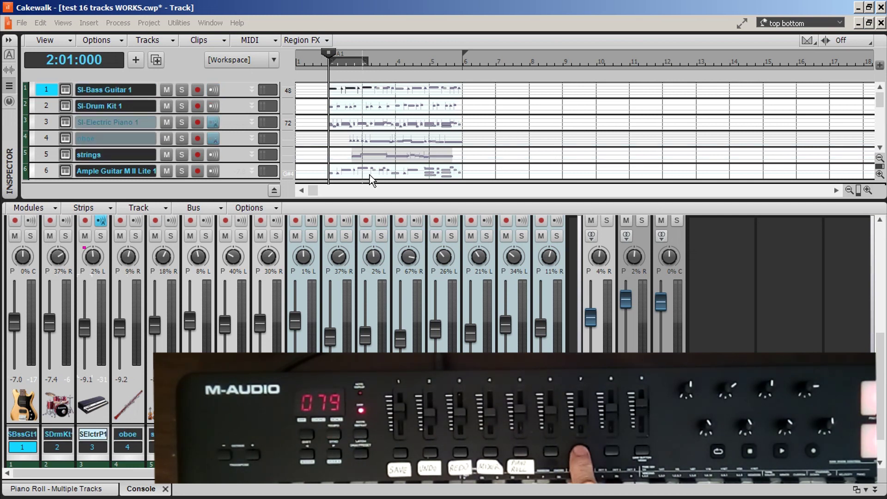
key(Down)
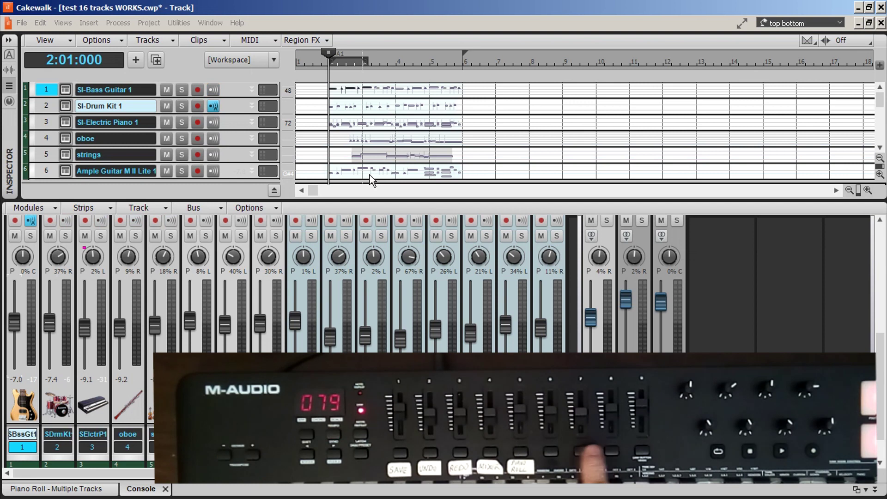
key(Up)
key(Down)
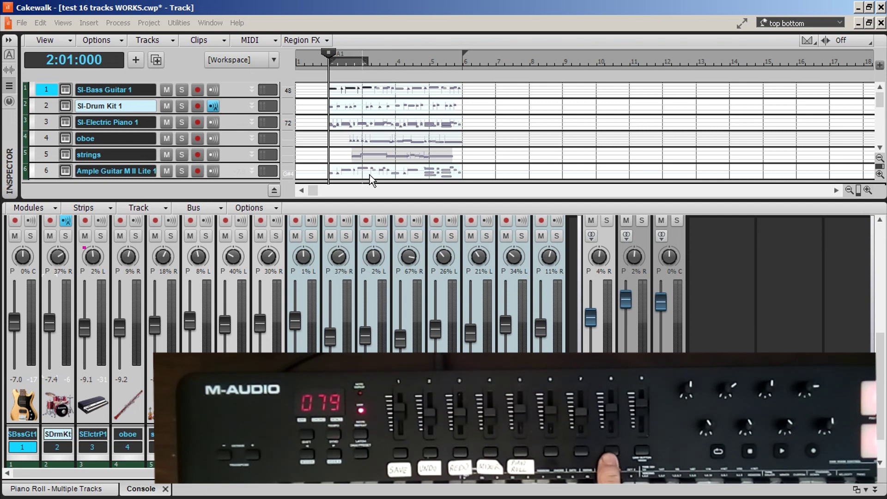
key(Down)
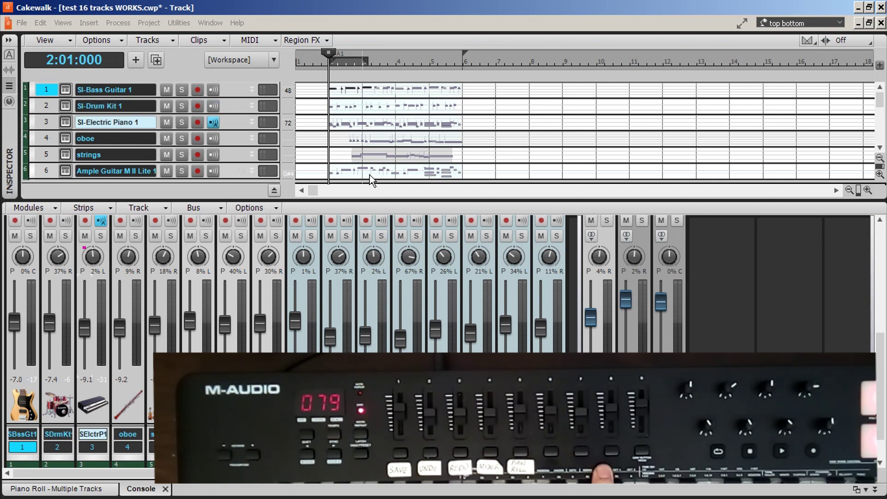
key(Up)
key(Up)
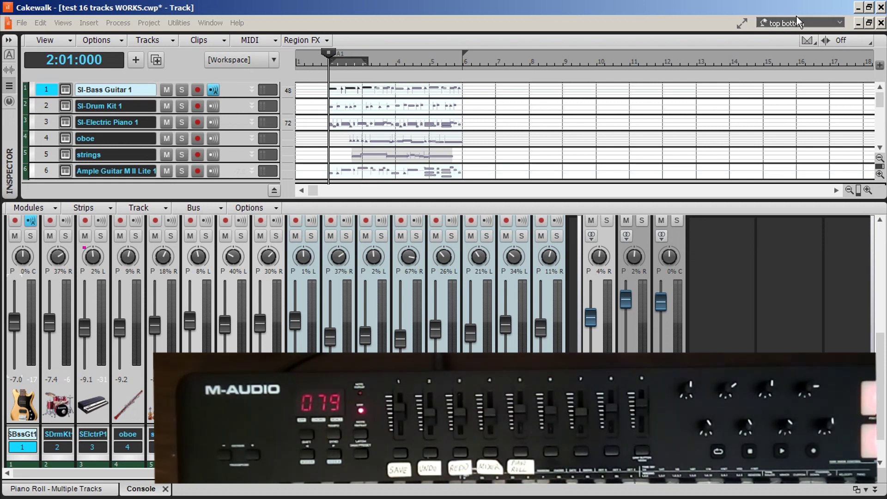
- Enable the Select highlights track option for Mackie Control - 1, and close its window
click(180, 23)
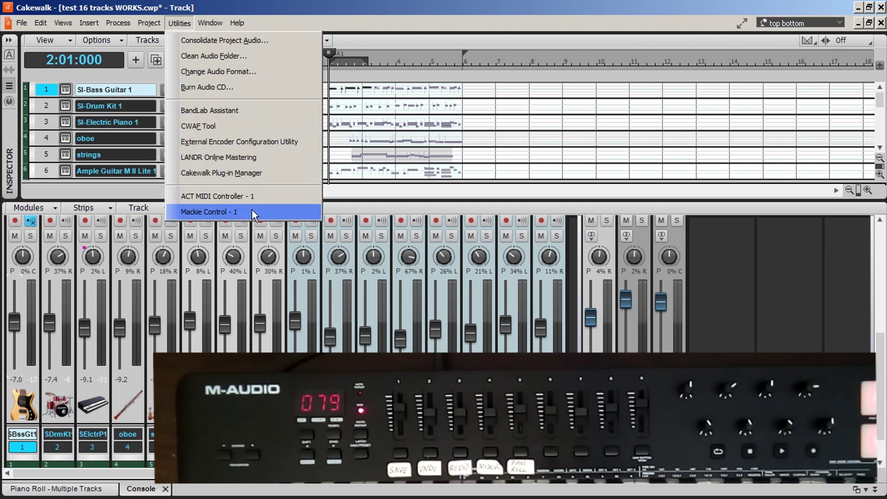
click(251, 212)
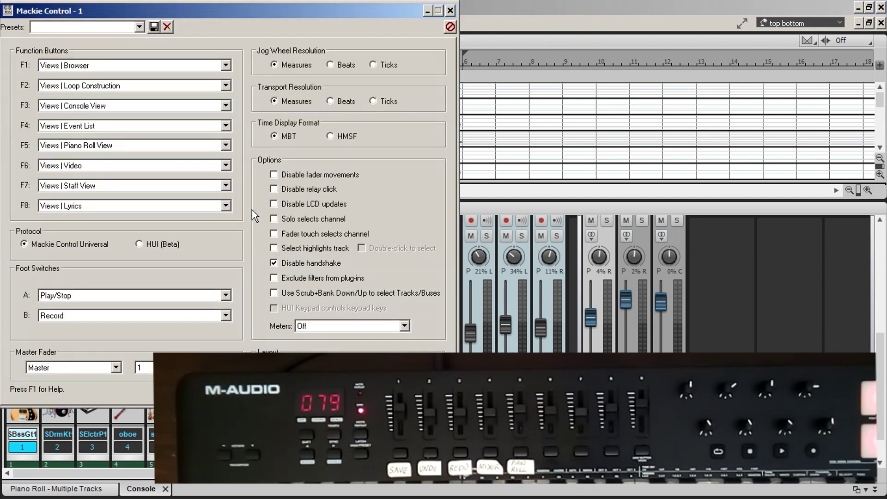
click(274, 248)
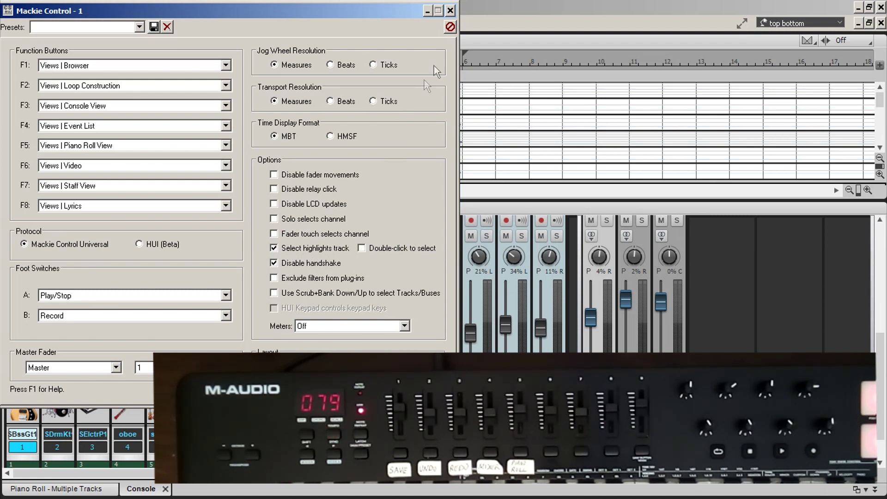
click(450, 11)
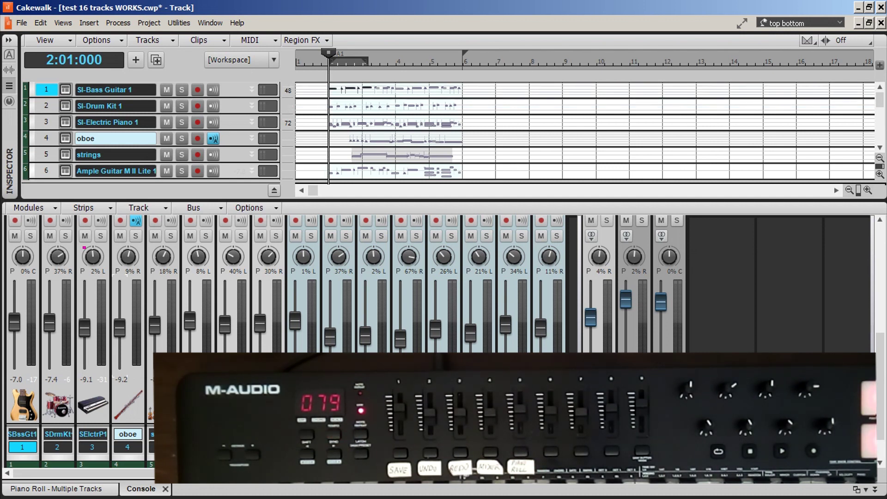
- Examine the function button and track selection options of Mackie Control - 1, and close its window
click(181, 23)
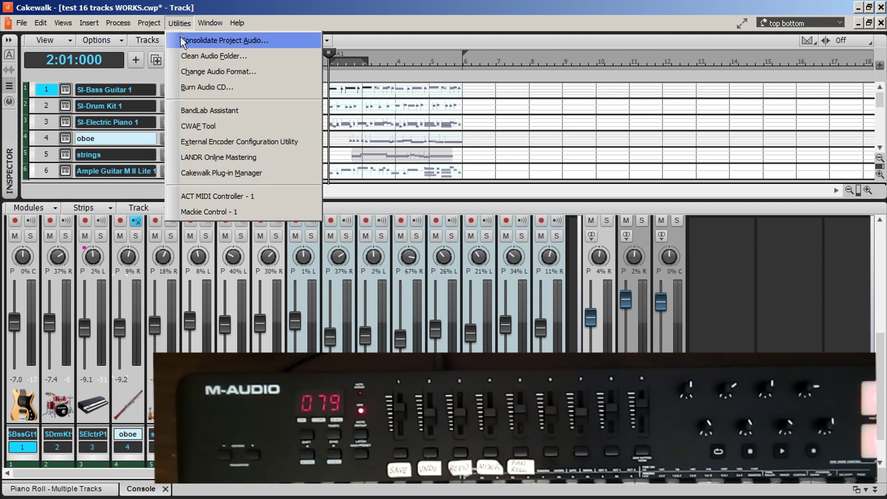
click(224, 212)
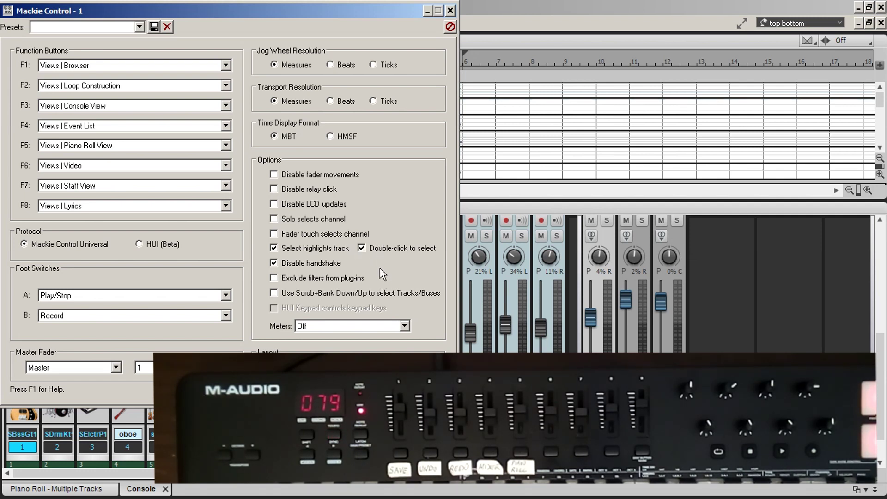
click(451, 10)
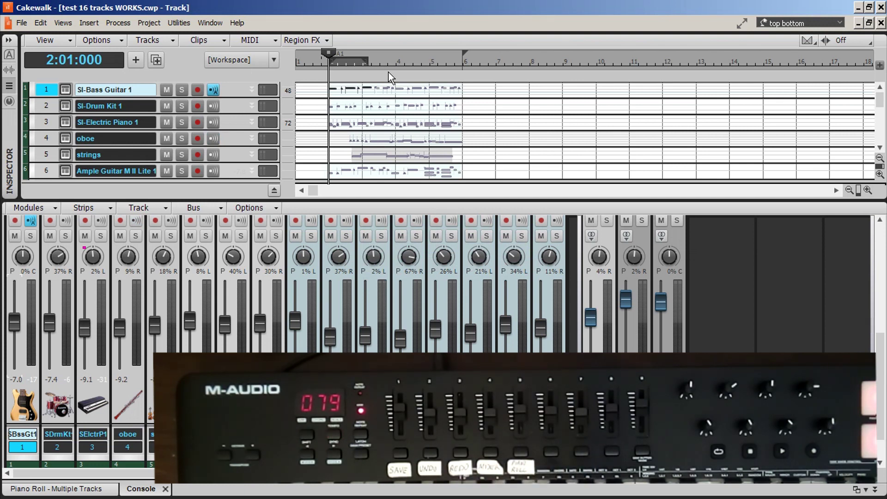
- Set the Bank 1 button B1 assignment in ACT MIDI Controller - 1 to None
click(179, 23)
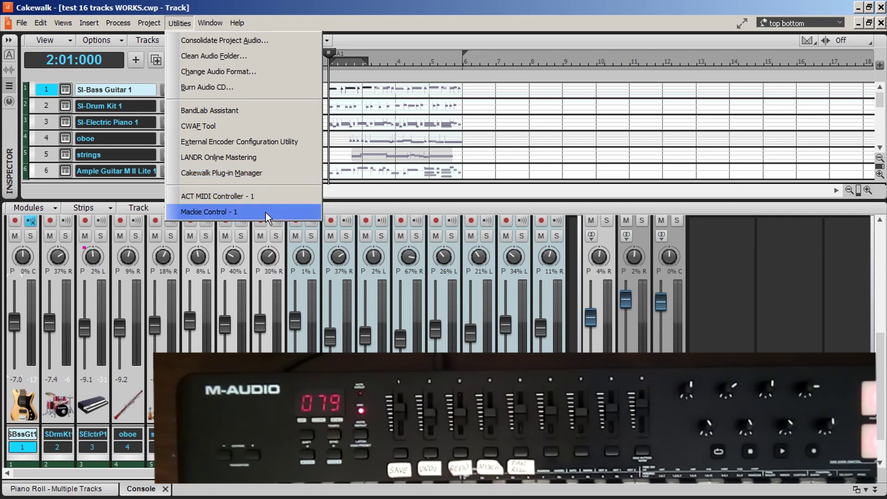
click(258, 196)
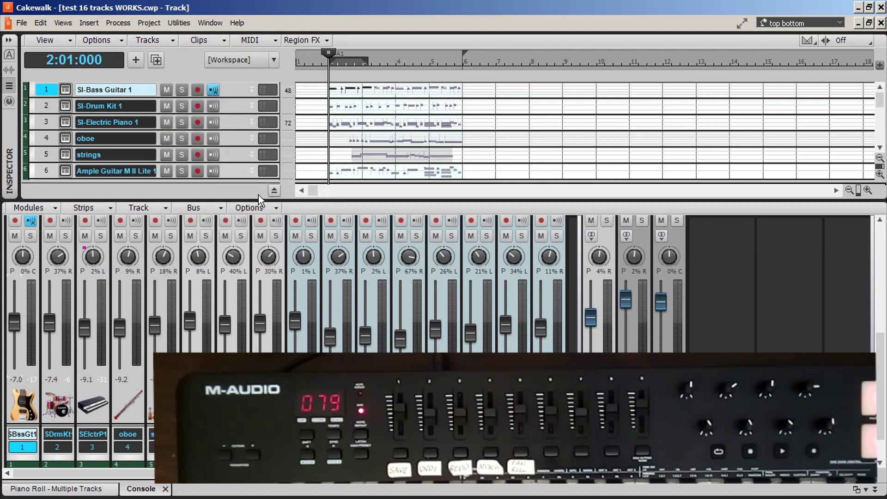
click(67, 54)
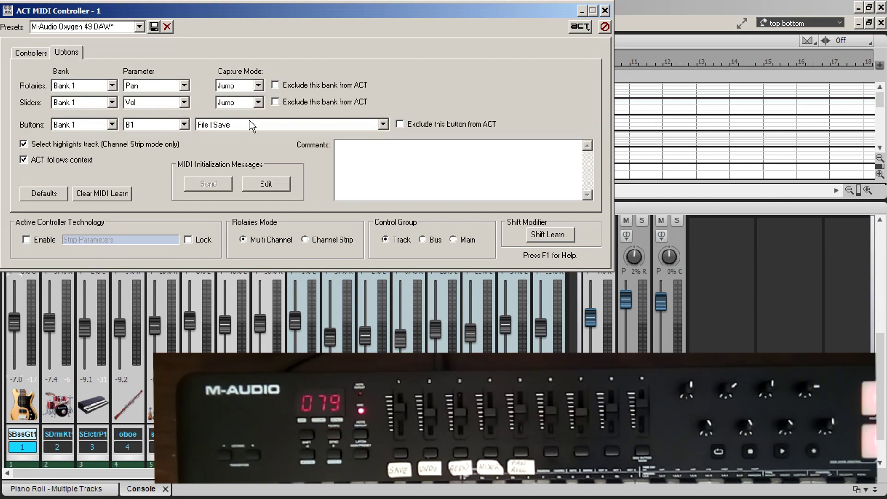
click(384, 126)
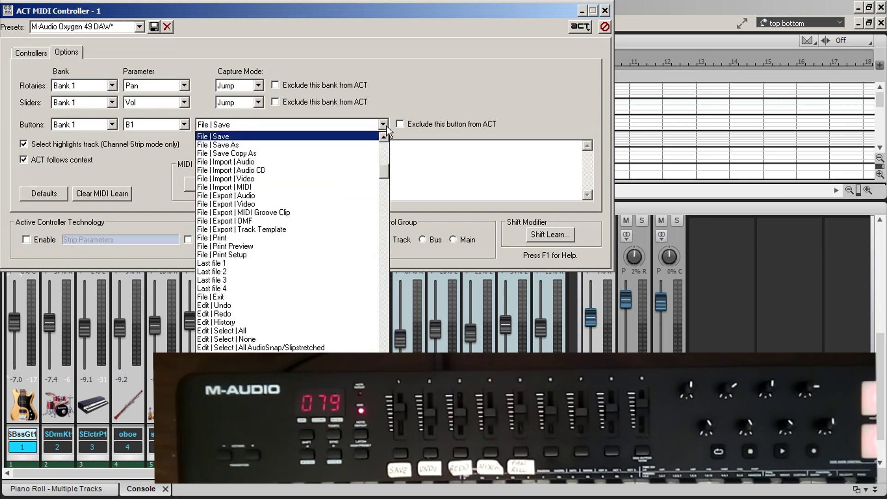
drag(386, 182, 369, 141)
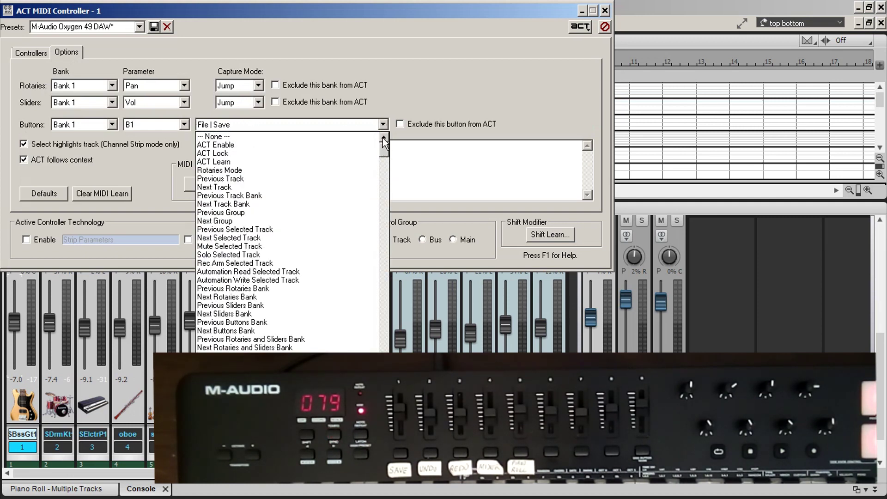
click(355, 137)
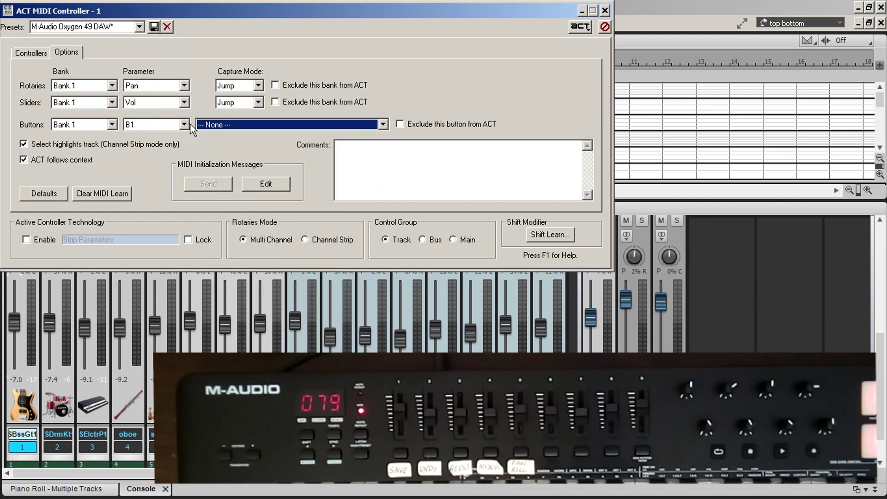
- Assign File | Save to Shift B1 in Bank 1, and close the ACT MIDI Controller window
click(185, 124)
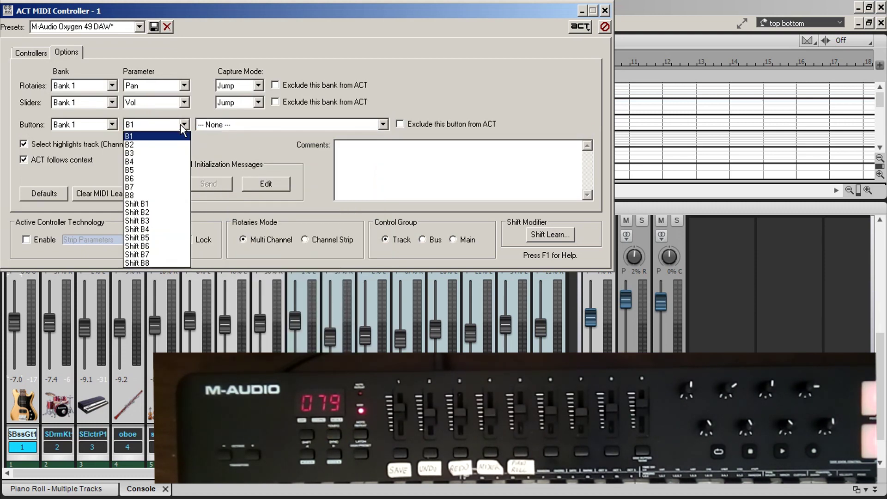
click(162, 204)
click(383, 124)
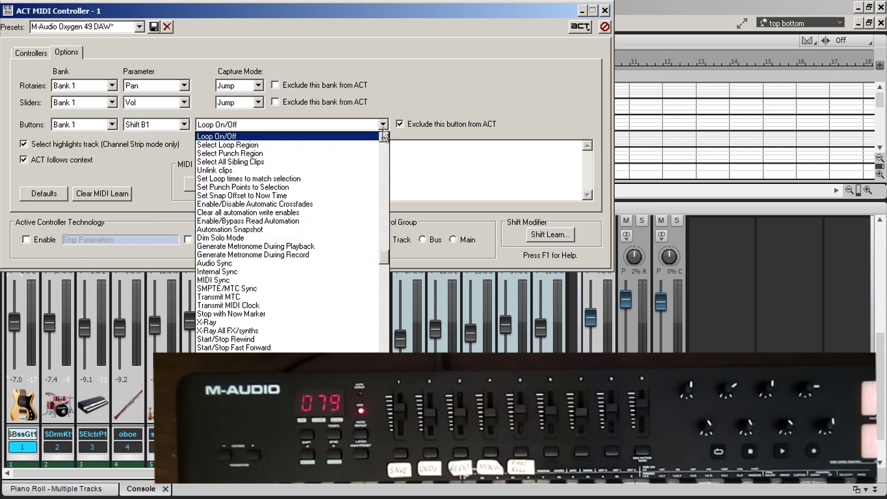
drag(384, 258, 392, 175)
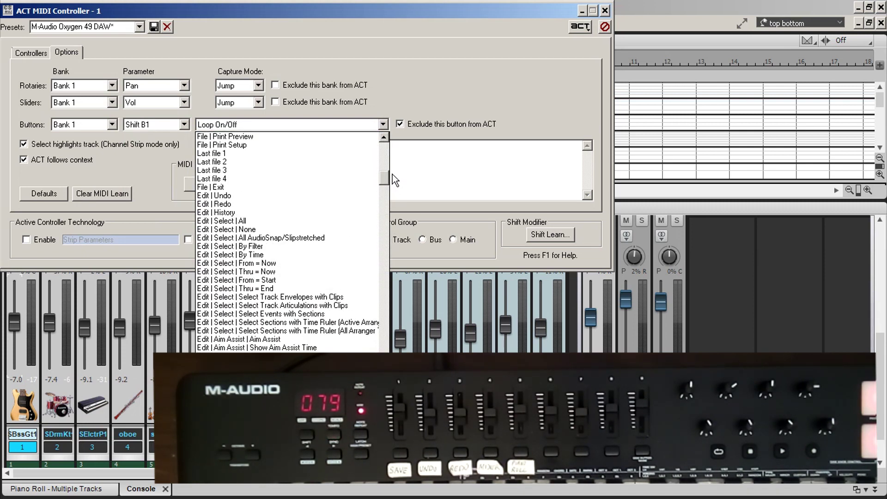
drag(392, 173, 391, 162)
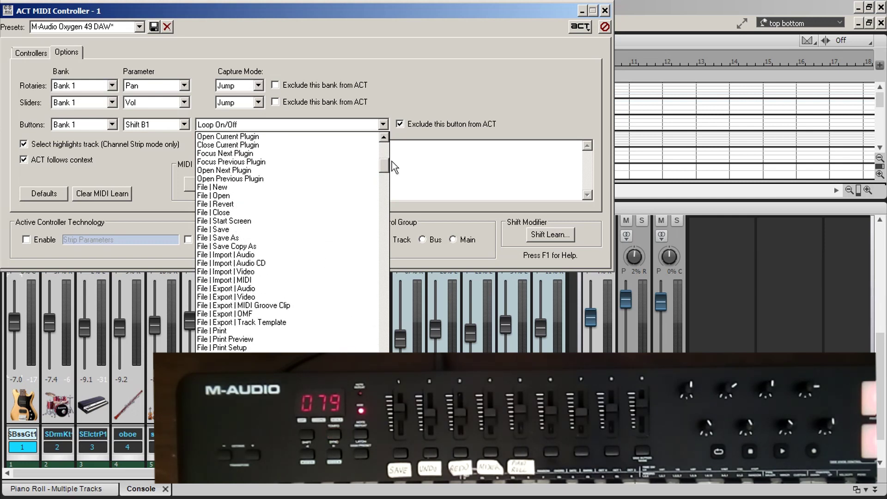
click(293, 228)
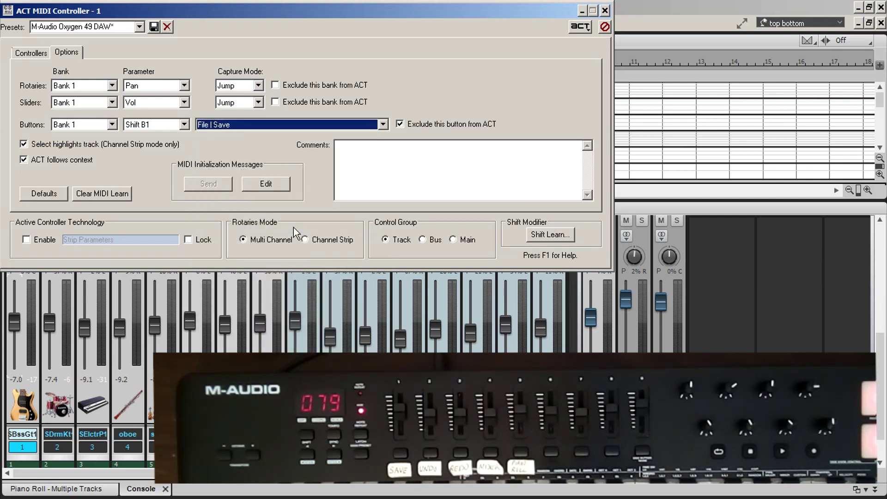
click(604, 10)
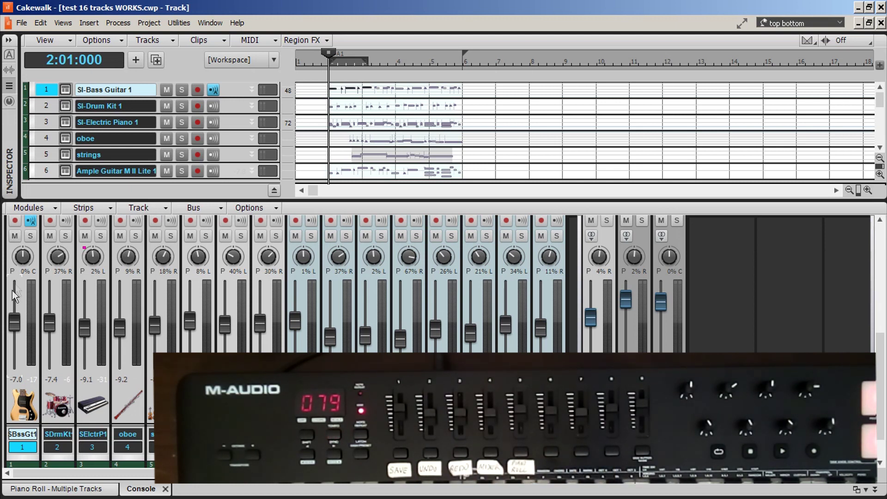
- Select the SI-Electric Piano 1 track and save the project
click(129, 121)
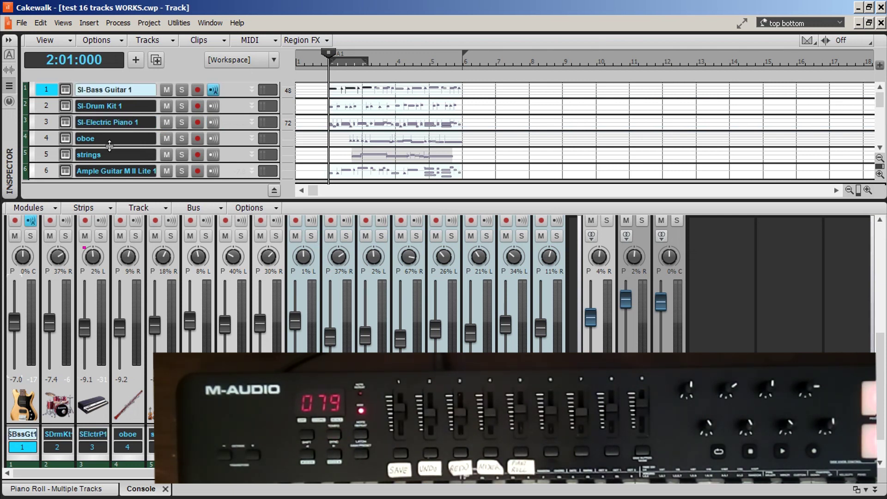
click(116, 124)
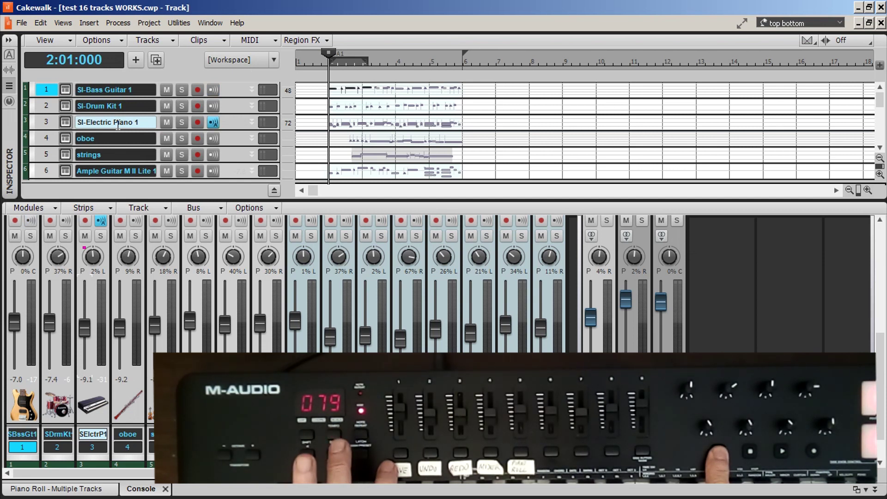
key(ctrl+s)
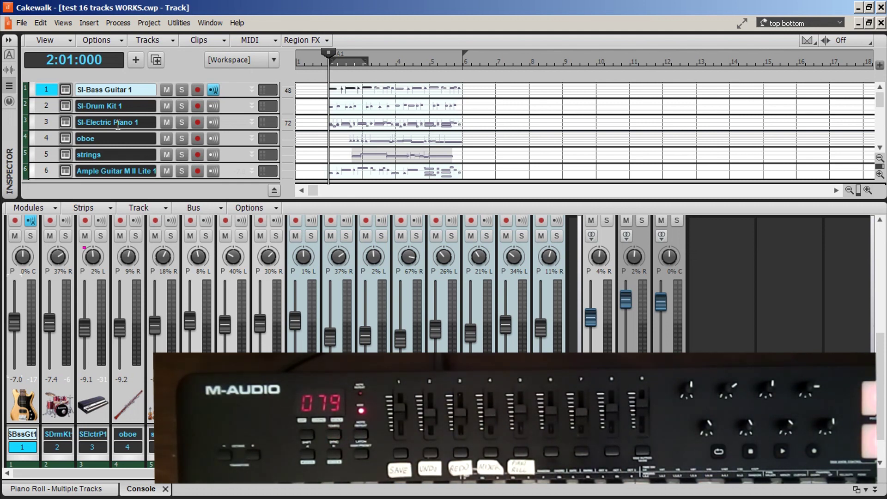
- Disable the Select highlights track option for Mackie Control - 1, and close its window
click(204, 21)
click(186, 23)
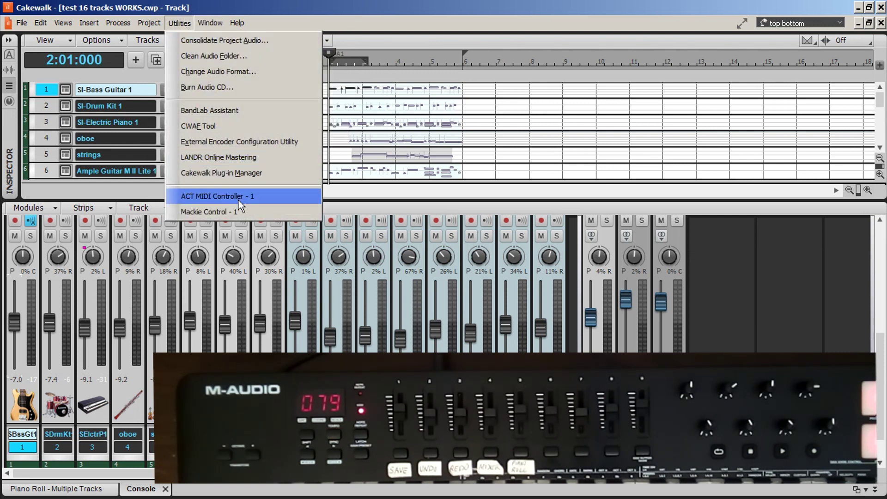
click(242, 208)
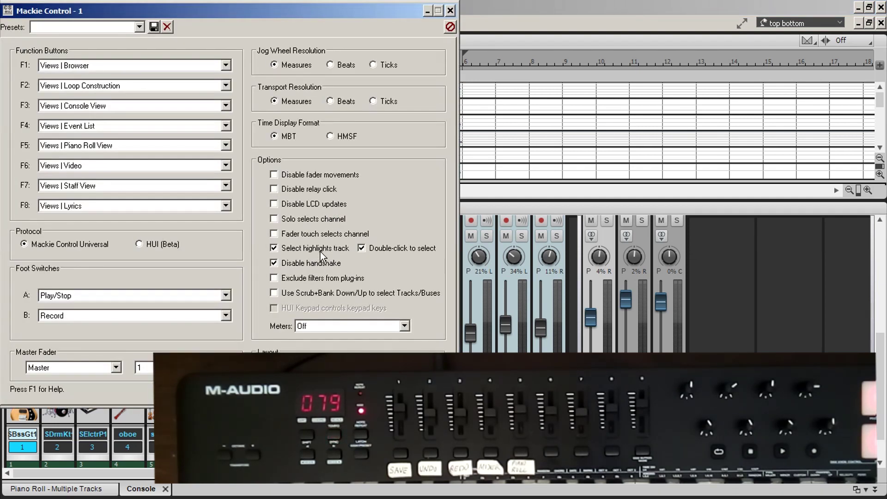
click(279, 250)
click(450, 10)
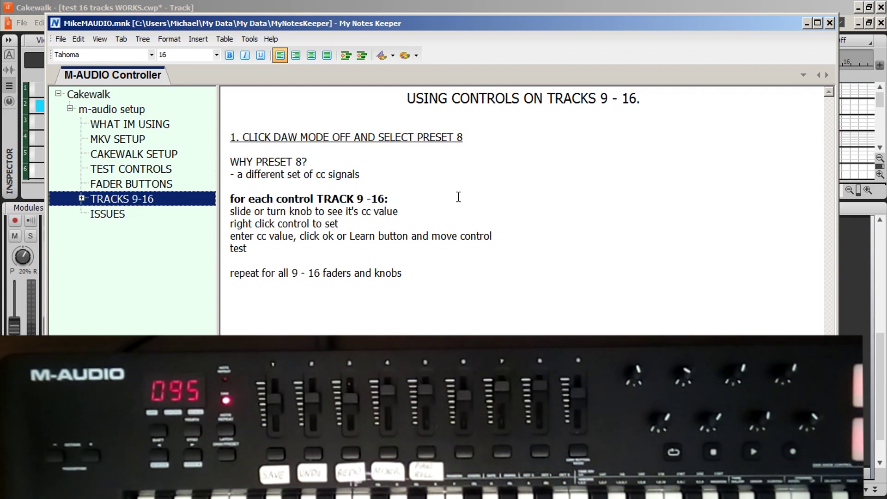
- Read the CC MAP and TRACKS 9-16 notes in My Notes Keeper, and switch back to Cakewalk
click(81, 199)
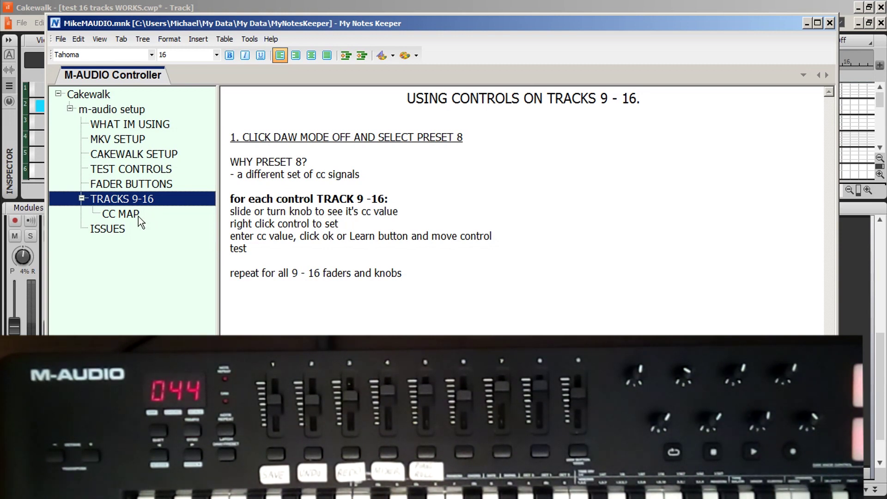
click(135, 215)
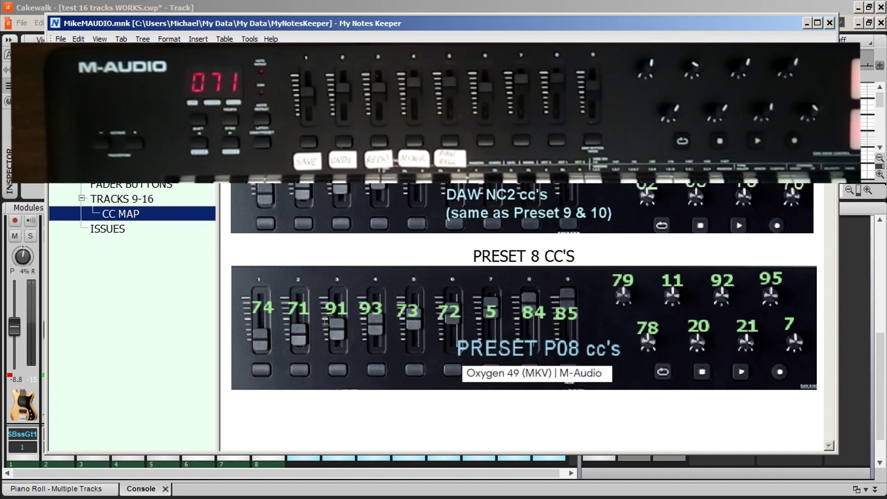
click(136, 202)
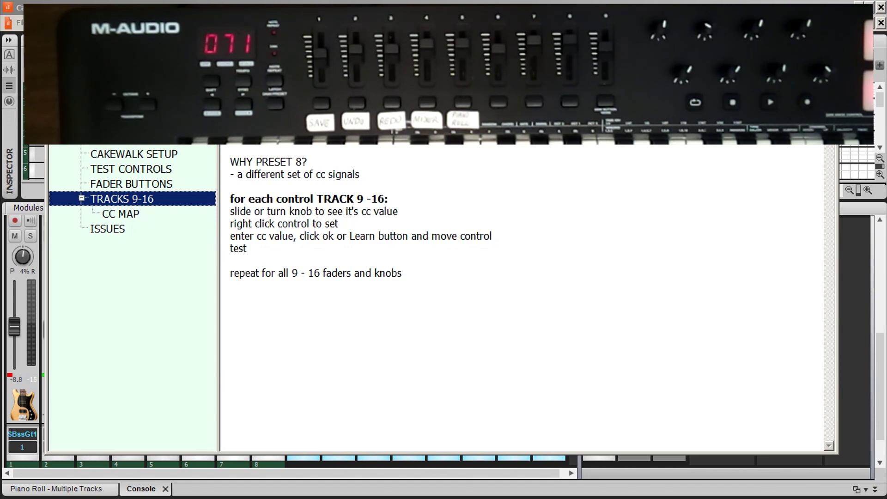
key(alt+Tab)
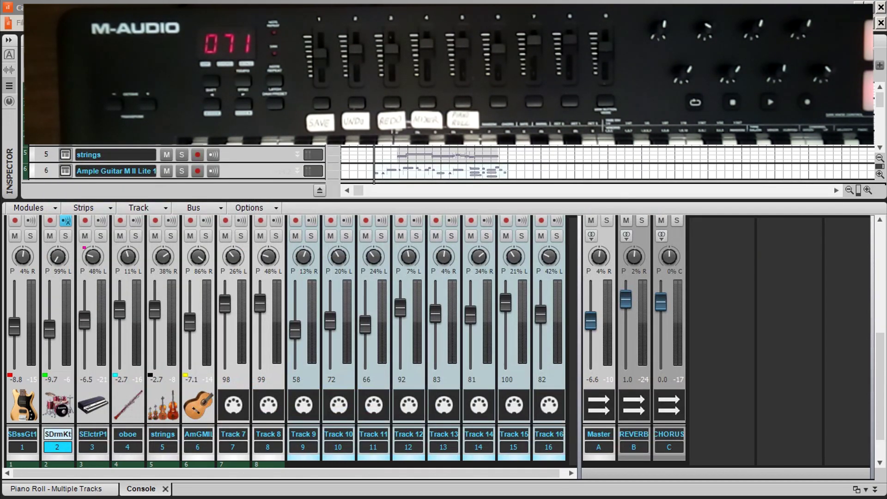
key(alt+u)
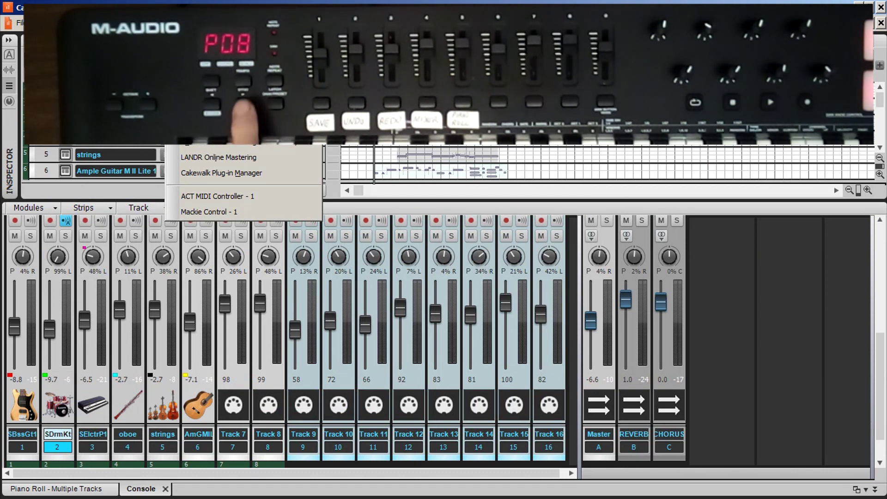
key(Escape)
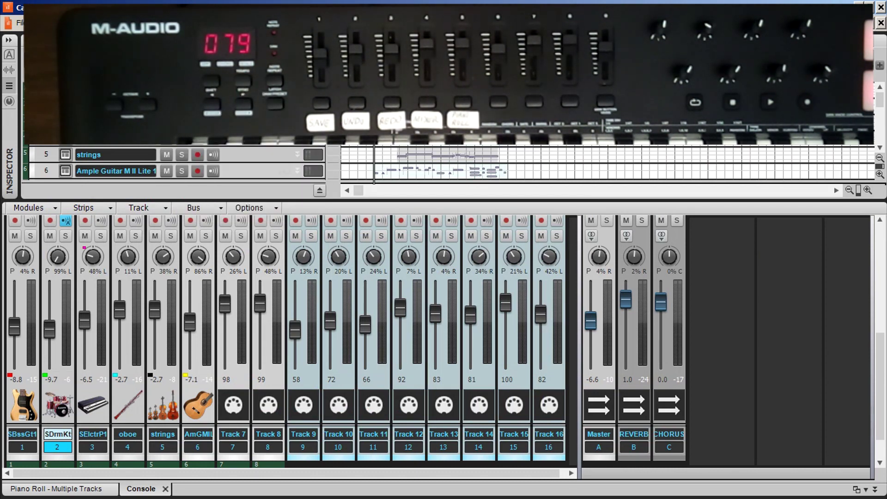
- Assign remote control of Track 9's volume fader to controller 74 on MIDI channel 1 using Learn
click(295, 326)
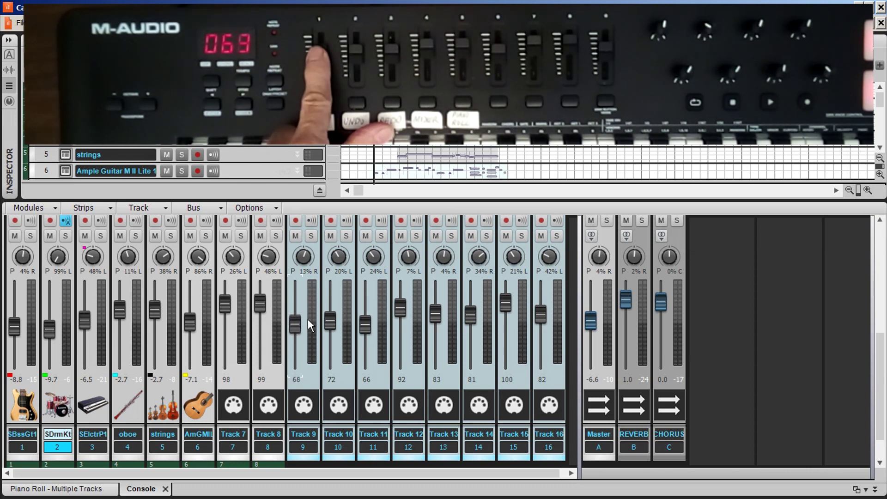
right_click(294, 319)
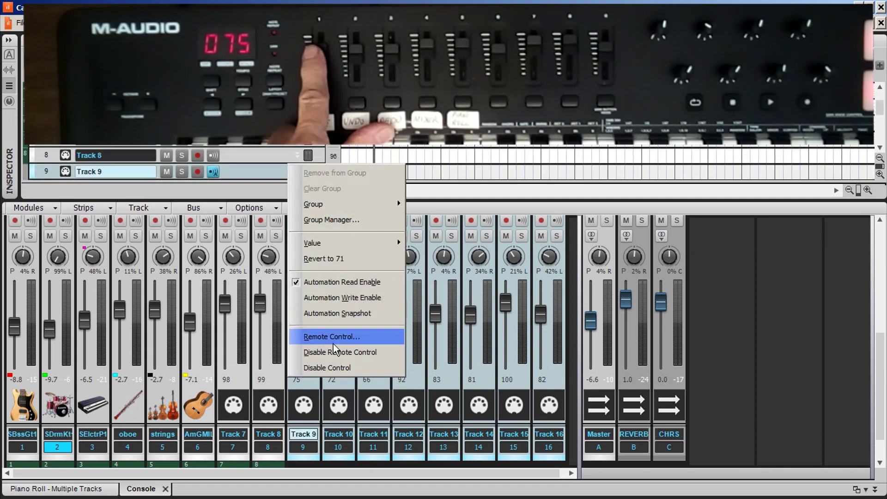
click(331, 336)
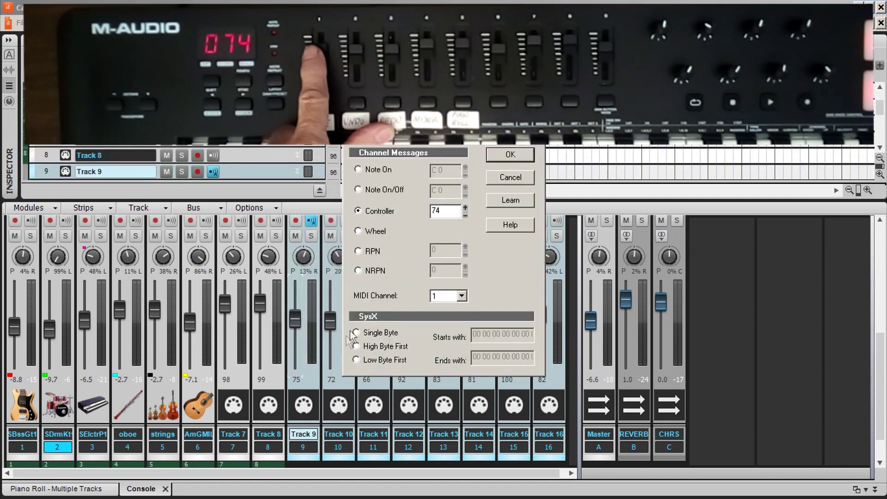
click(510, 202)
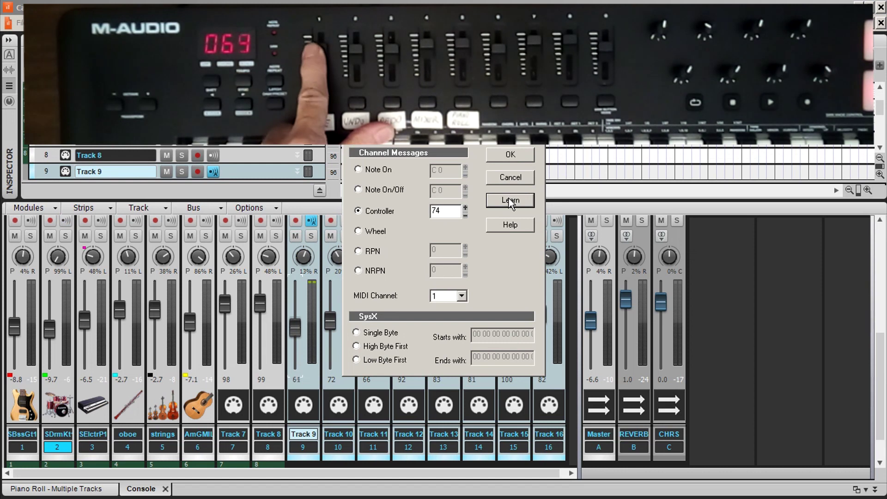
click(513, 155)
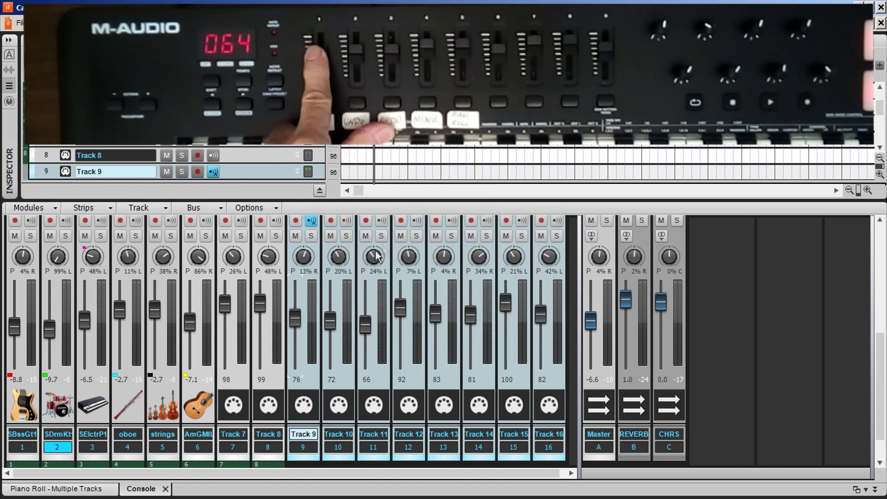
- Disable remote control of Track 9's volume fader, and reassign it to controller 74 on MIDI channel 1 using Learn
right_click(297, 326)
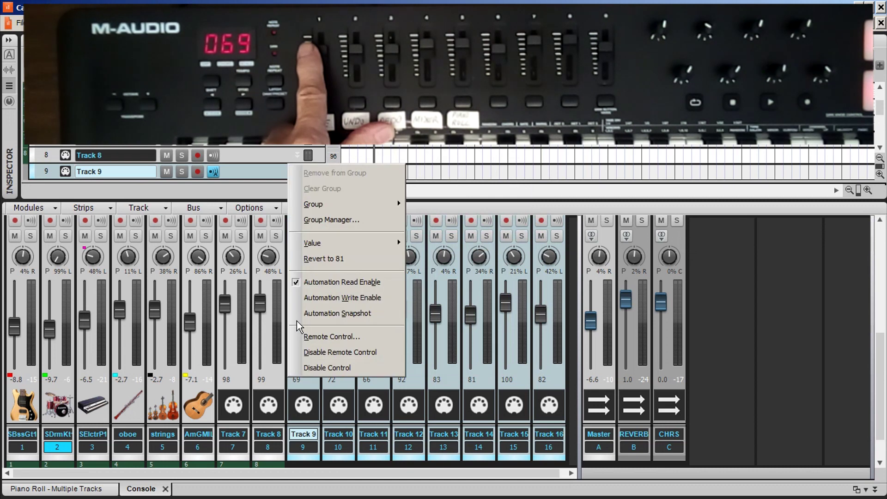
click(371, 353)
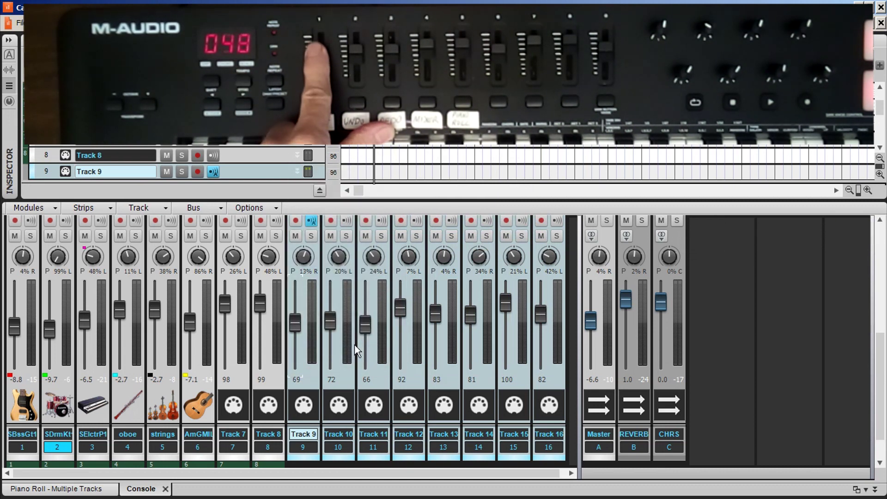
right_click(299, 330)
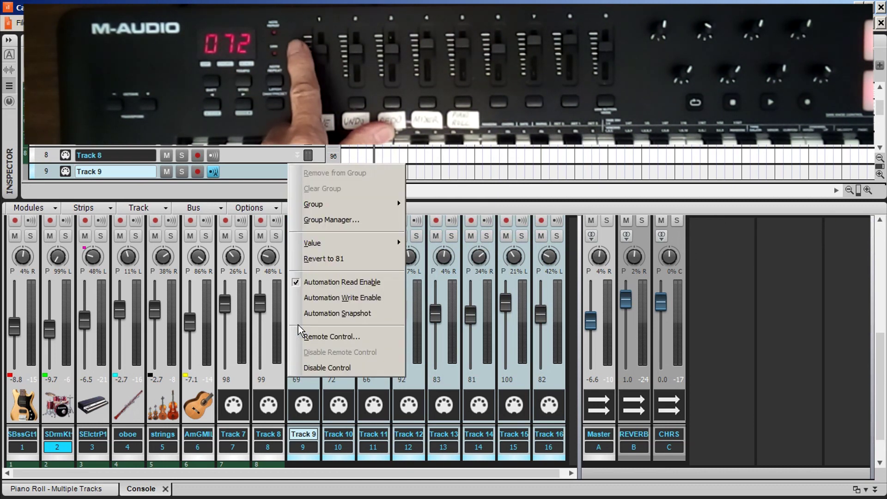
click(330, 341)
click(510, 204)
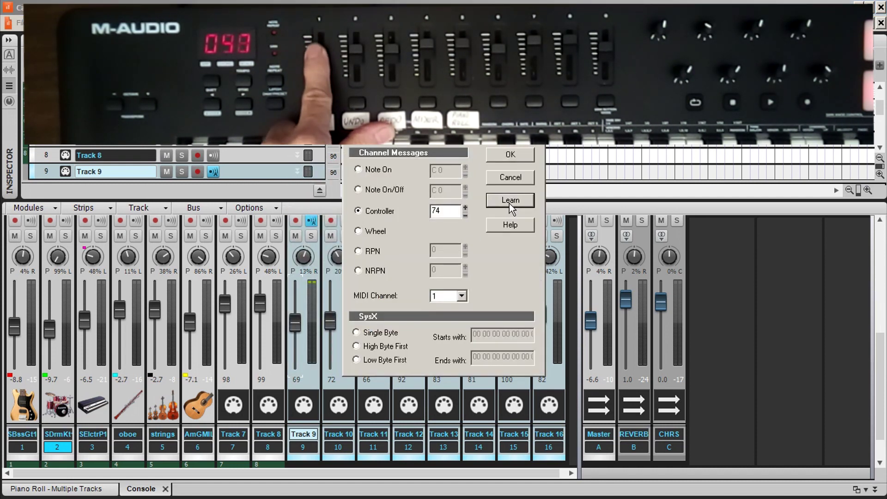
click(506, 154)
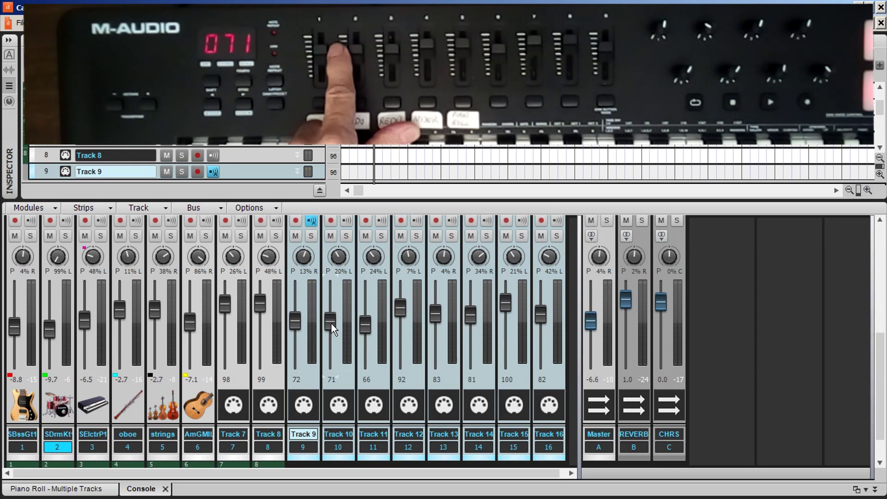
- Assign remote control of Track 10's volume fader to controller 71 on MIDI channel 1 using Learn
right_click(331, 327)
click(352, 336)
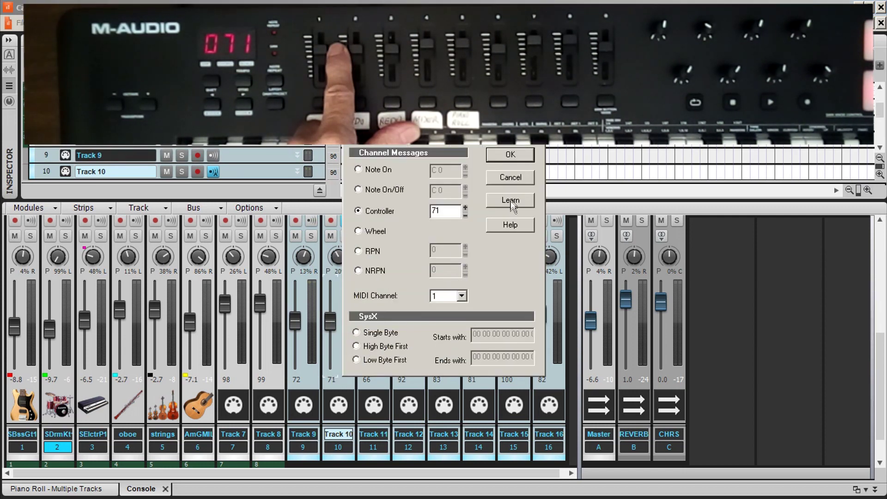
click(512, 203)
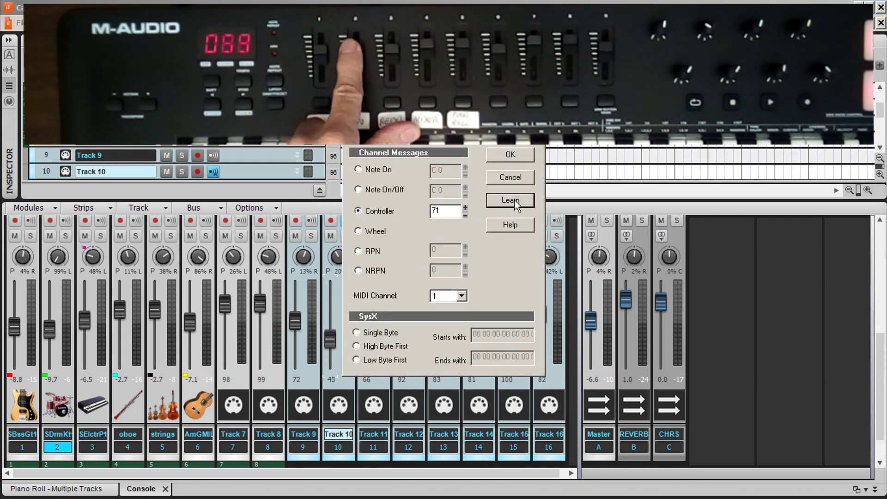
click(510, 154)
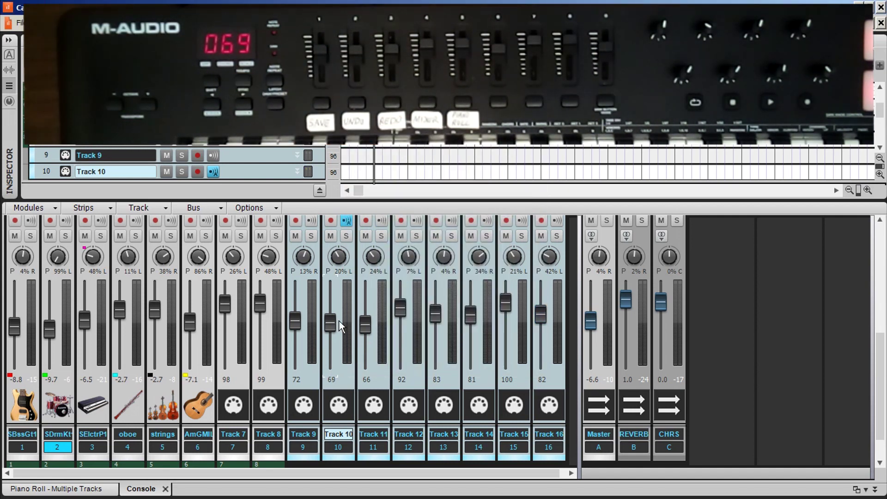
- Assign remote control of Track 9's pan knob to controller 79 on MIDI channel 1 using Learn
right_click(303, 264)
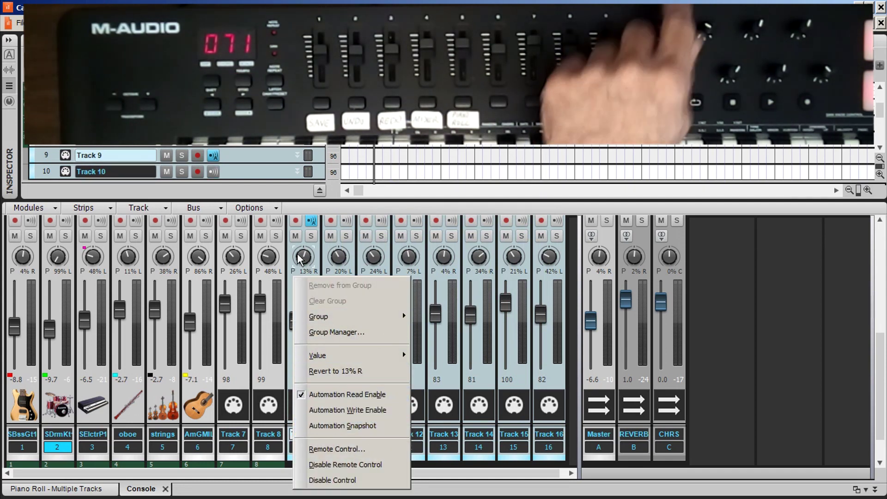
click(301, 259)
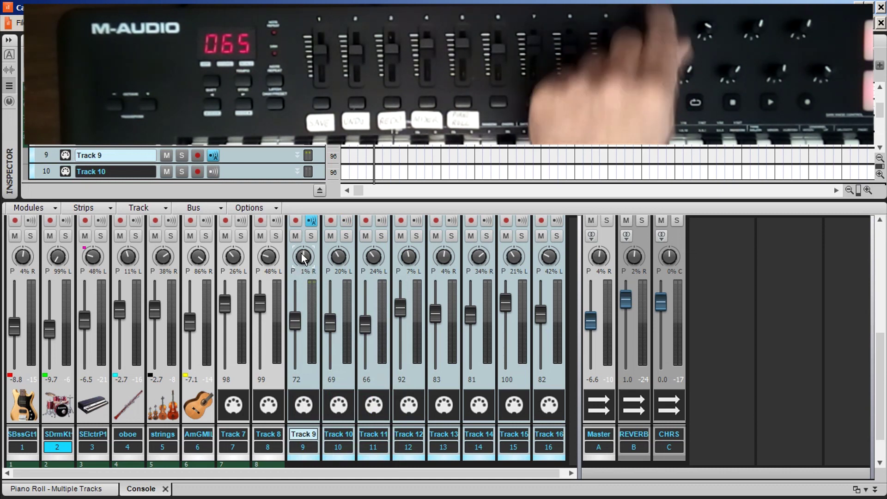
right_click(303, 258)
click(352, 449)
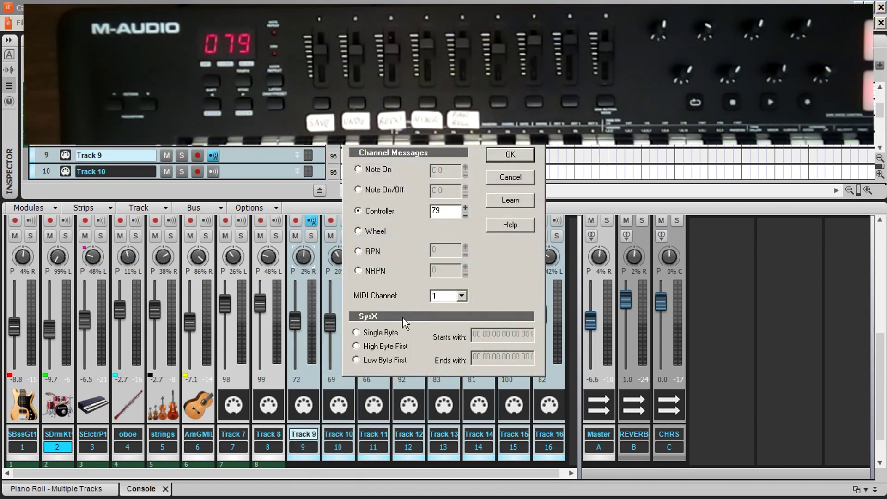
click(508, 208)
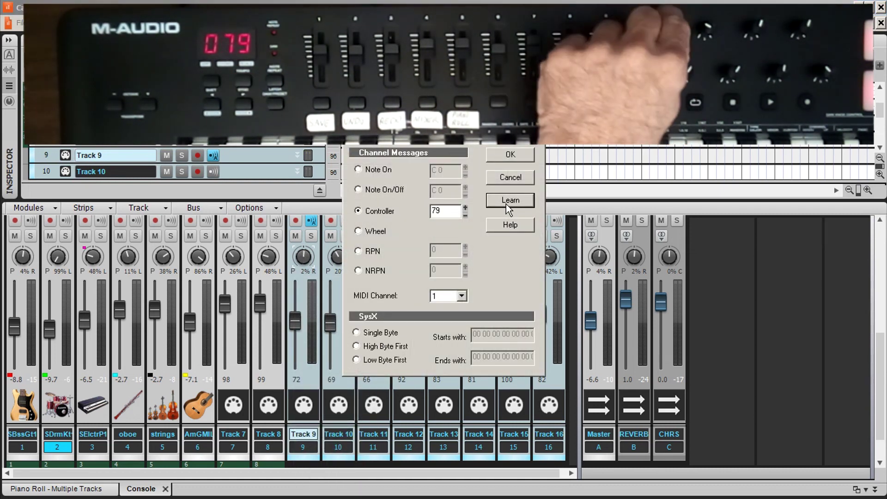
click(512, 157)
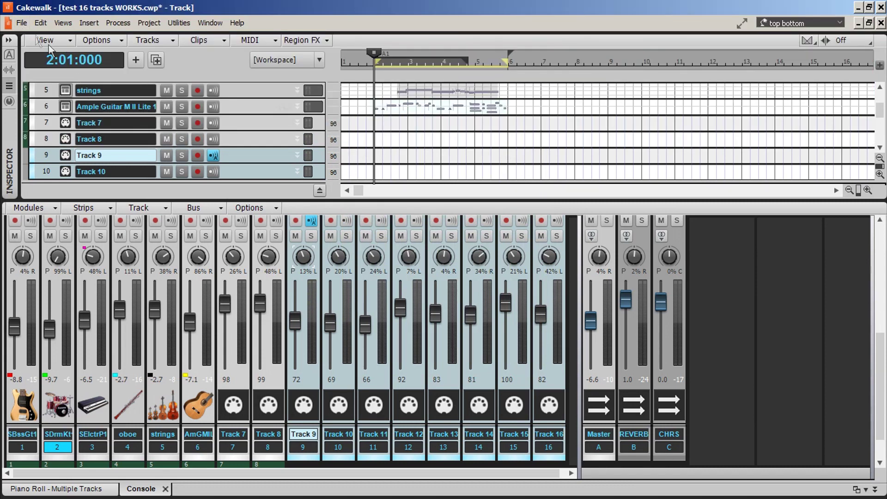
- Save the project with the new remote control assignments
click(22, 23)
click(41, 23)
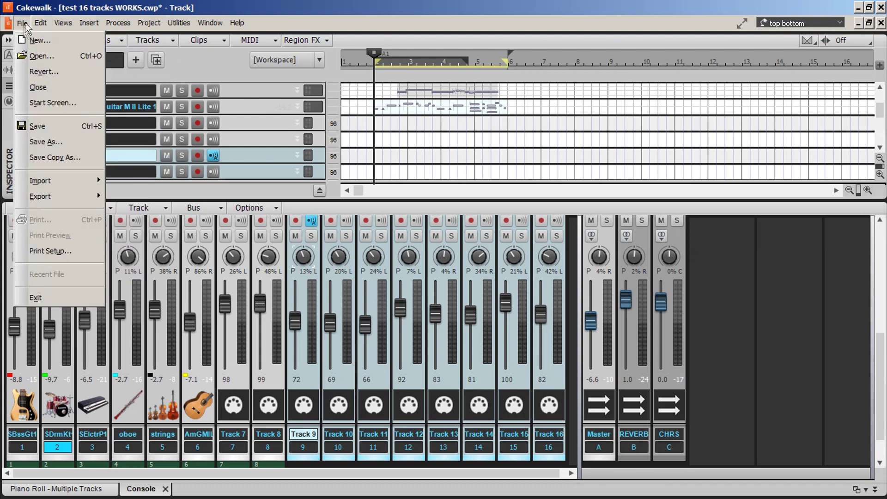
click(60, 125)
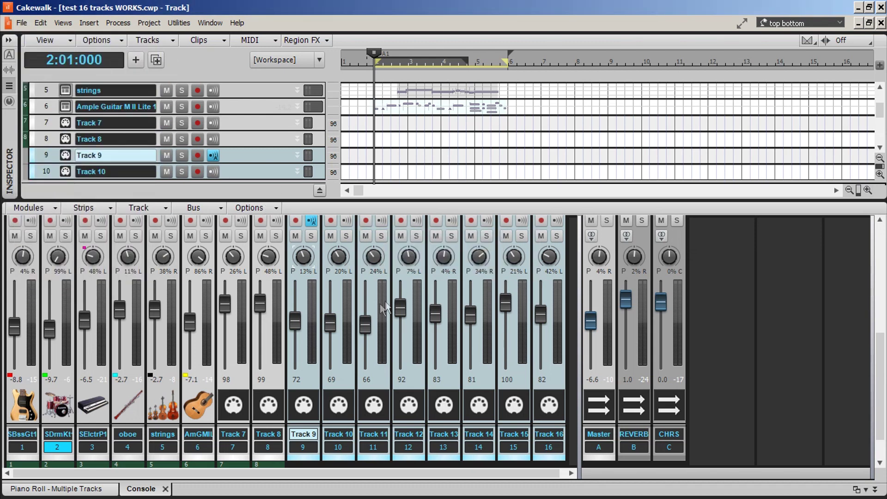
- Check the remote control assignments of the Track 9 and Track 1 volume faders, leaving each without changes
right_click(296, 320)
click(365, 337)
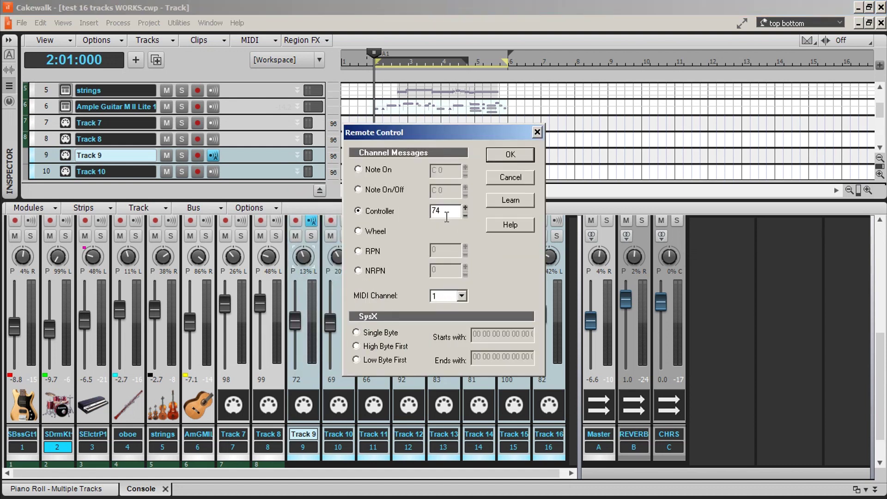
click(510, 181)
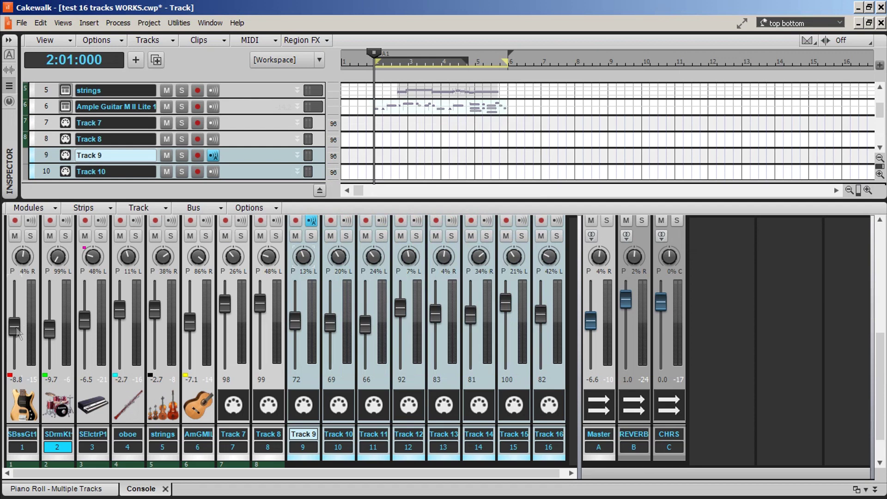
right_click(16, 328)
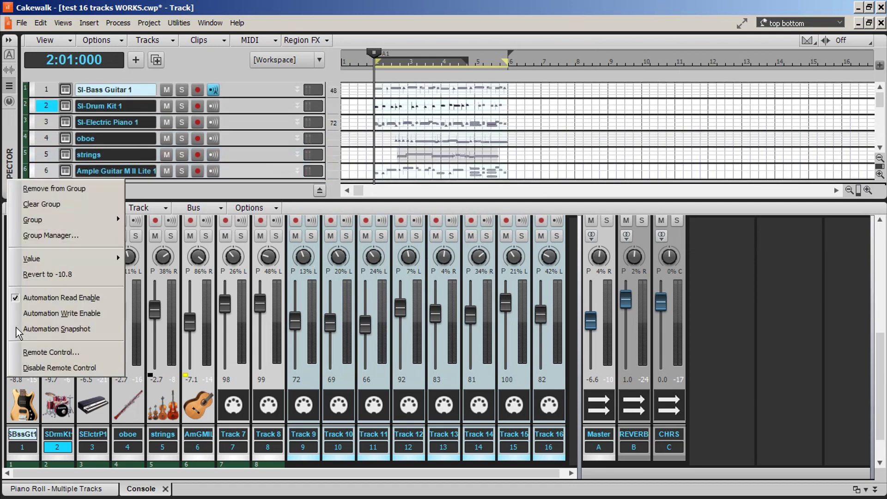
click(50, 350)
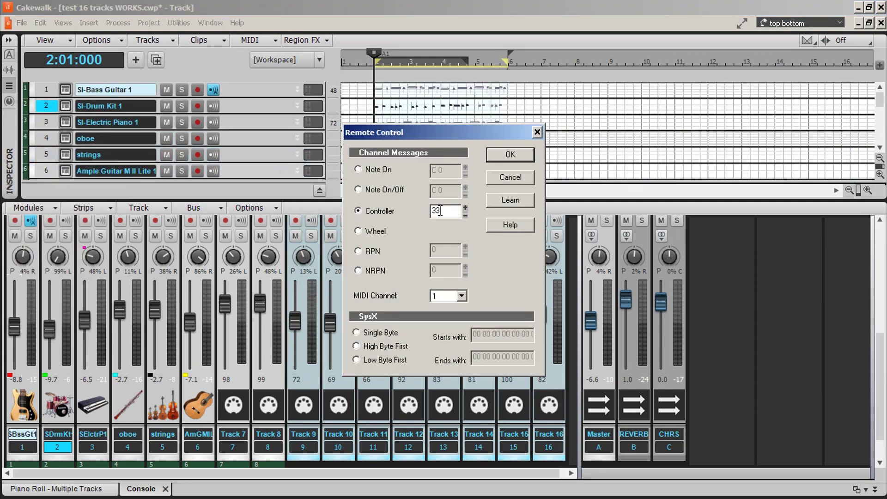
click(521, 178)
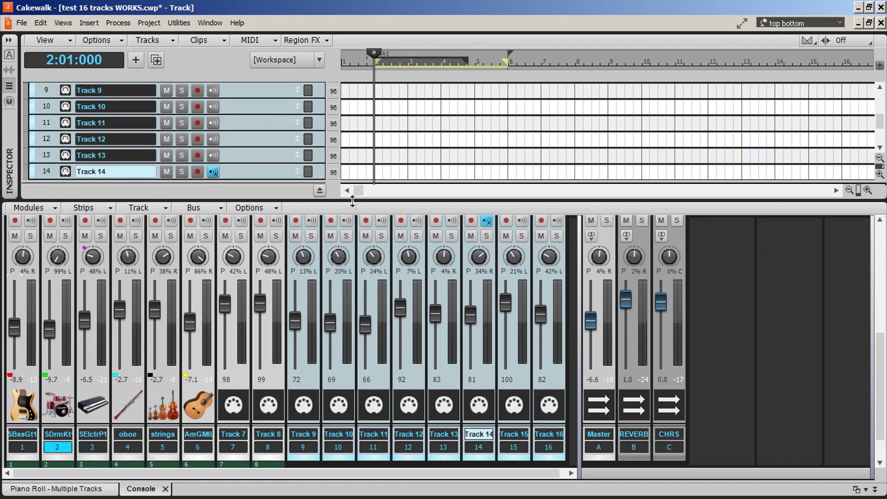
- Start playback of the project and select the SI-Bass Guitar 1 track
drag(357, 191, 362, 190)
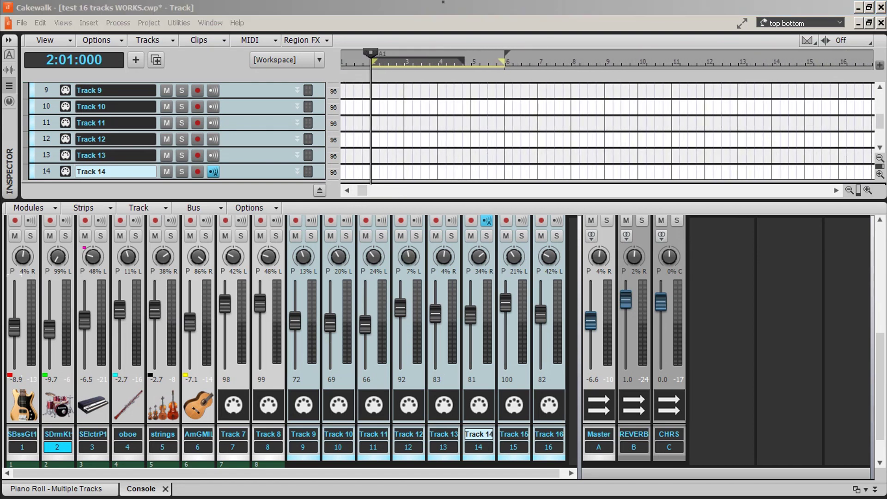
drag(879, 131, 879, 104)
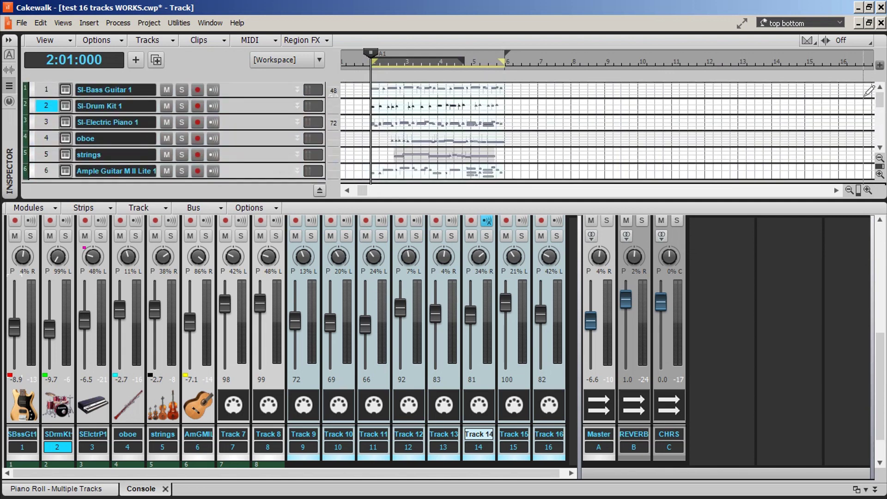
key(space)
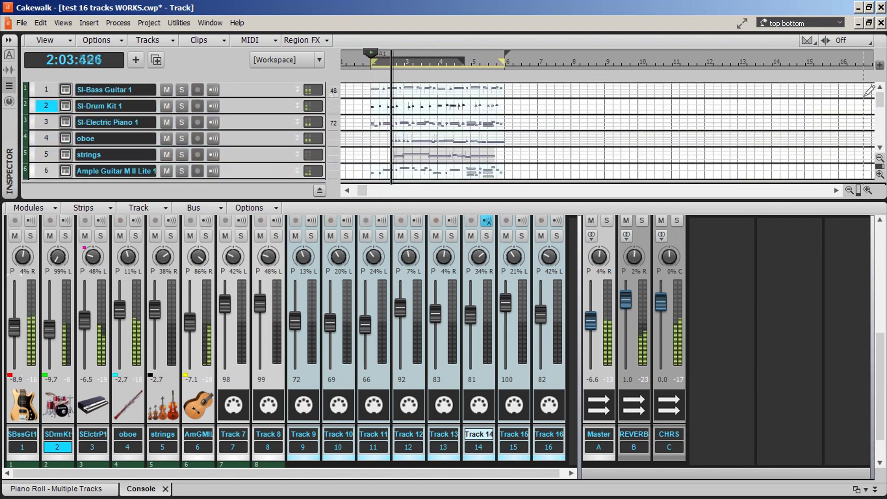
click(46, 92)
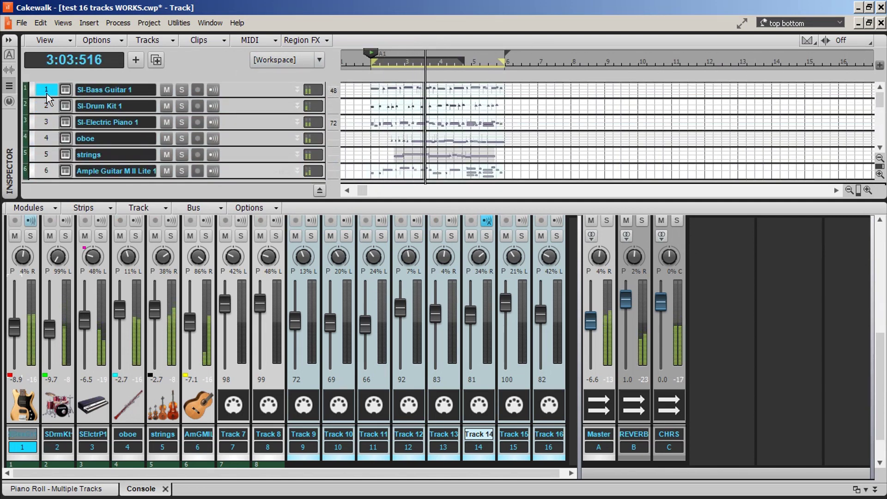
mouse_move(199, 266)
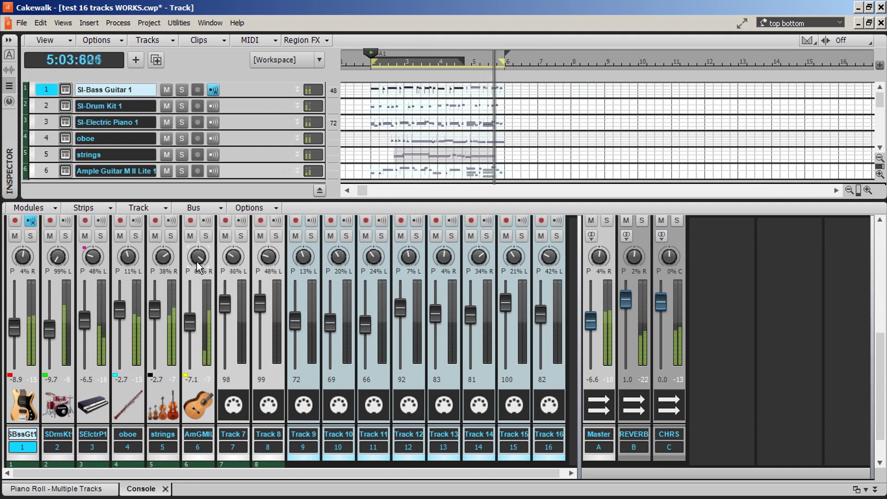